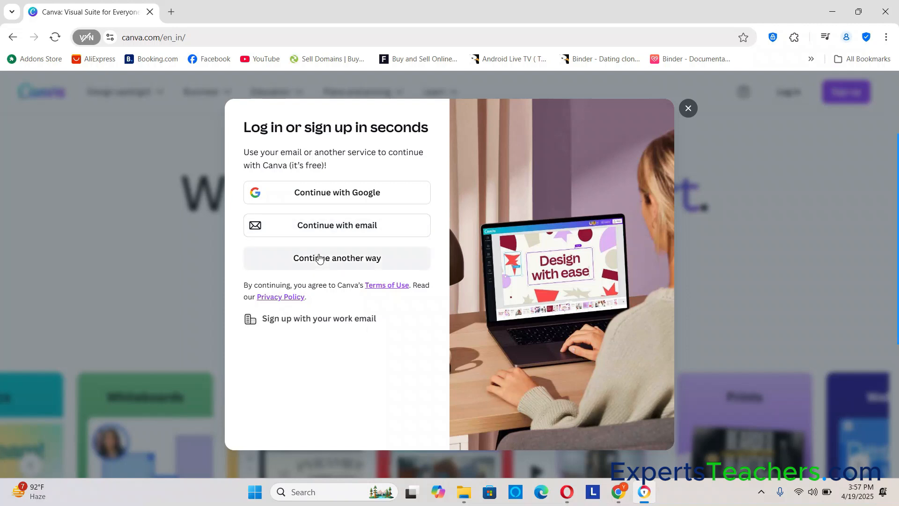
{"action": "left_click", "coordinate": [325, 226]}
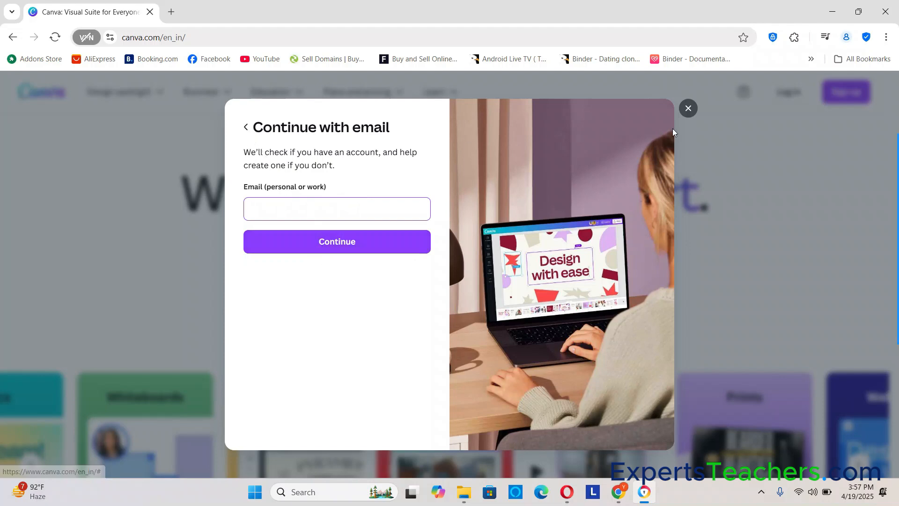
{"action": "left_click", "coordinate": [687, 108]}
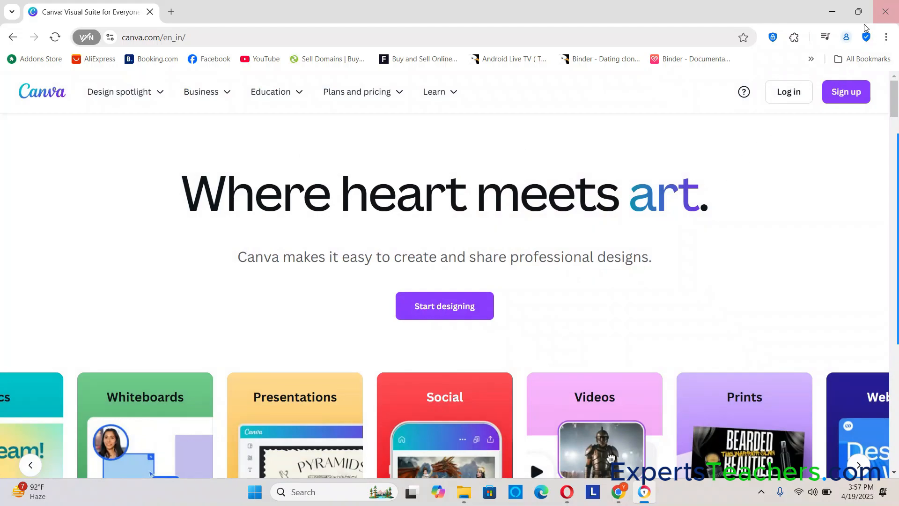
{"action": "left_click", "coordinate": [885, 12]}
Switch to the browser window with the open class design and create a new Instagram Post (4:5) design
{"action": "left_click", "coordinate": [632, 491]}
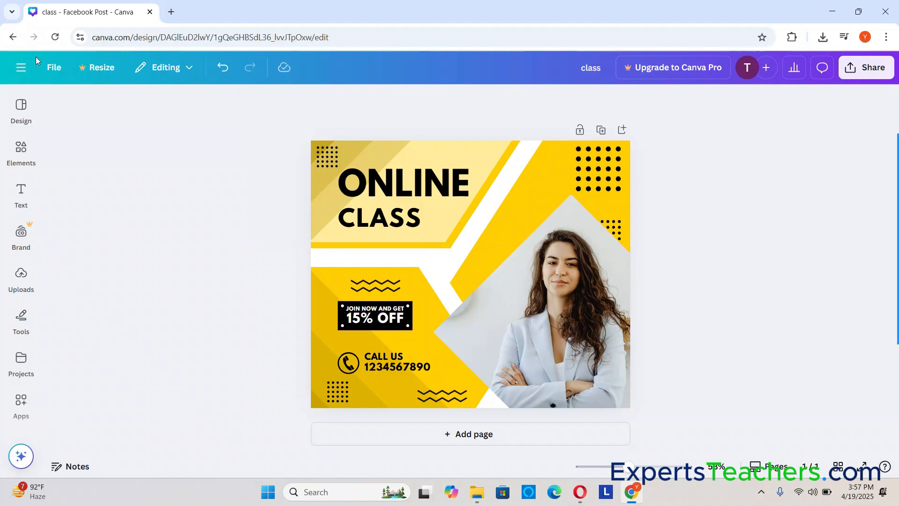
{"action": "left_click", "coordinate": [49, 67]}
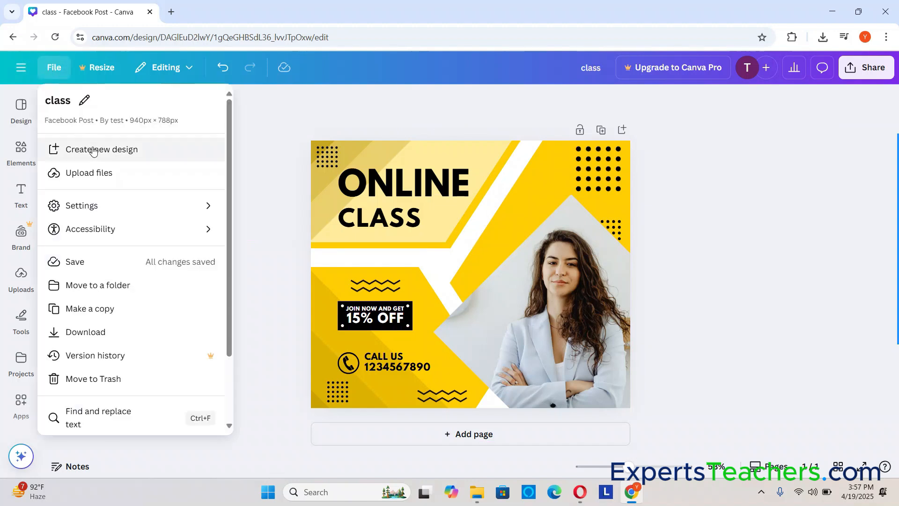
{"action": "left_click", "coordinate": [77, 149]}
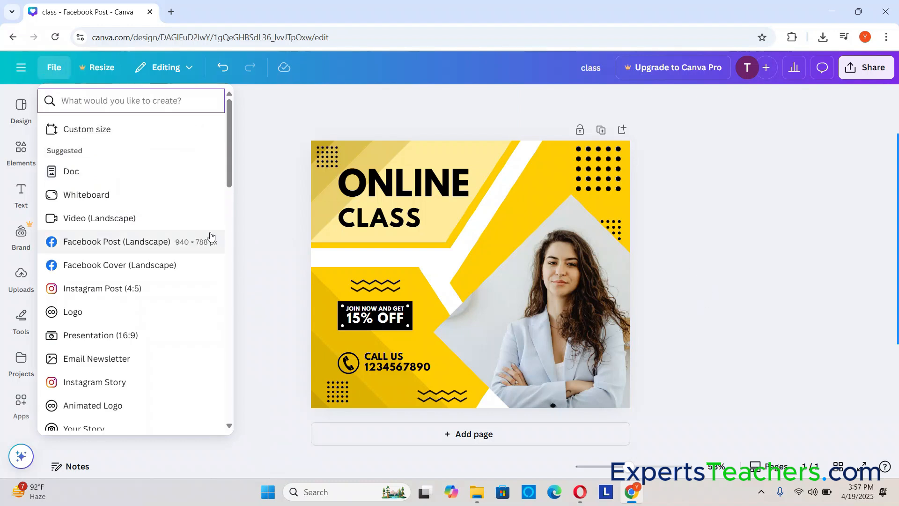
{"action": "left_click", "coordinate": [103, 291]}
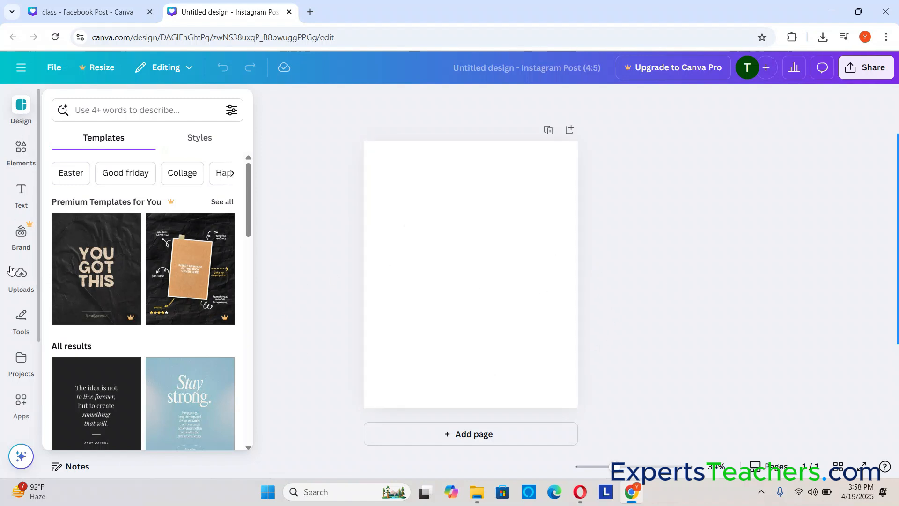
Upload the photo of the woman holding a violin from the Downloads folder
{"action": "left_click", "coordinate": [20, 278]}
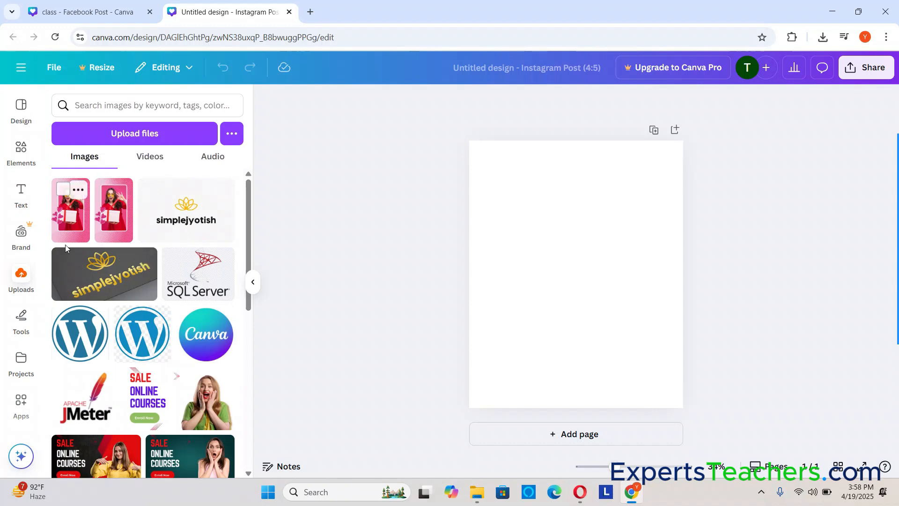
{"action": "scroll", "coordinate": [167, 422], "scroll_direction": "down", "scroll_amount": 4}
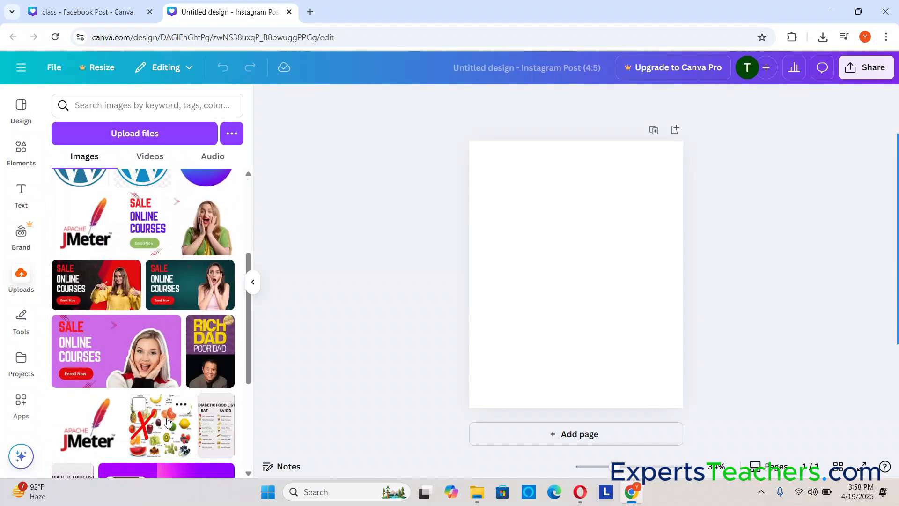
{"action": "scroll", "coordinate": [102, 247], "scroll_direction": "up", "scroll_amount": 4}
{"action": "left_click", "coordinate": [121, 133]}
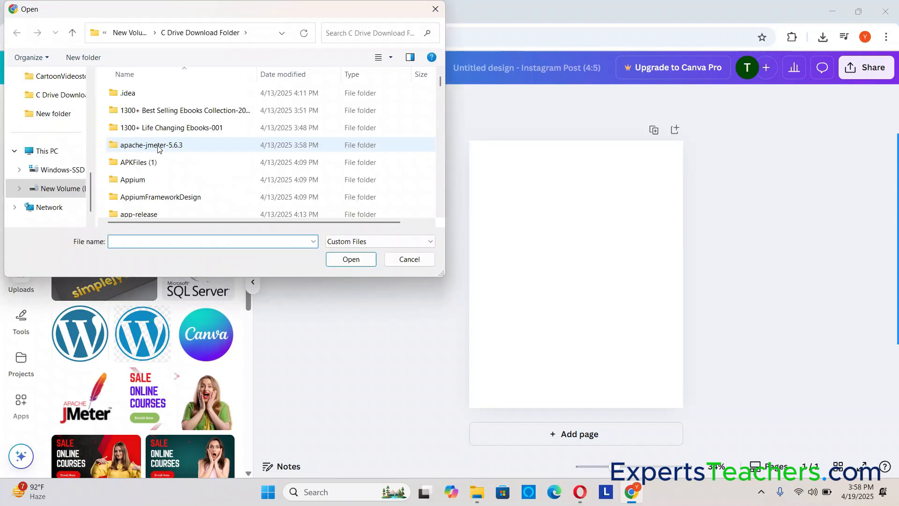
{"action": "scroll", "coordinate": [60, 148], "scroll_direction": "up", "scroll_amount": 1}
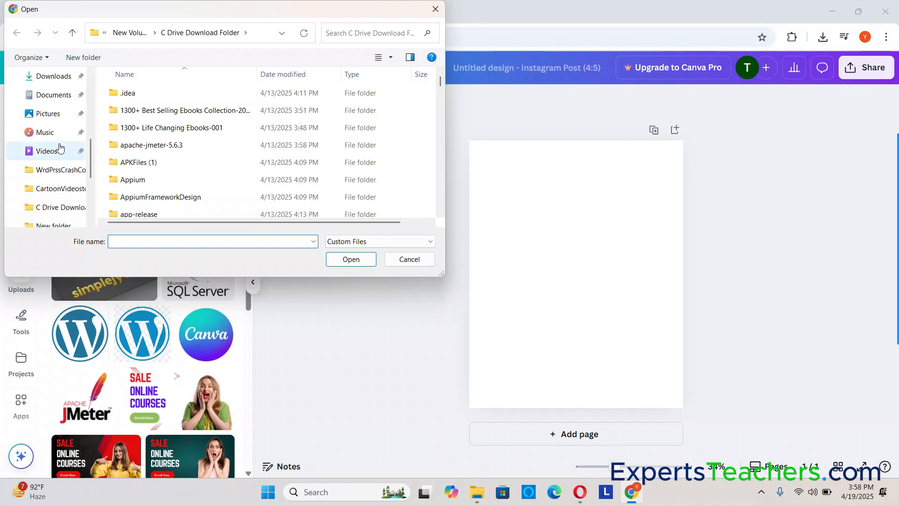
{"action": "scroll", "coordinate": [60, 148], "scroll_direction": "up", "scroll_amount": 1}
{"action": "left_click", "coordinate": [54, 132]}
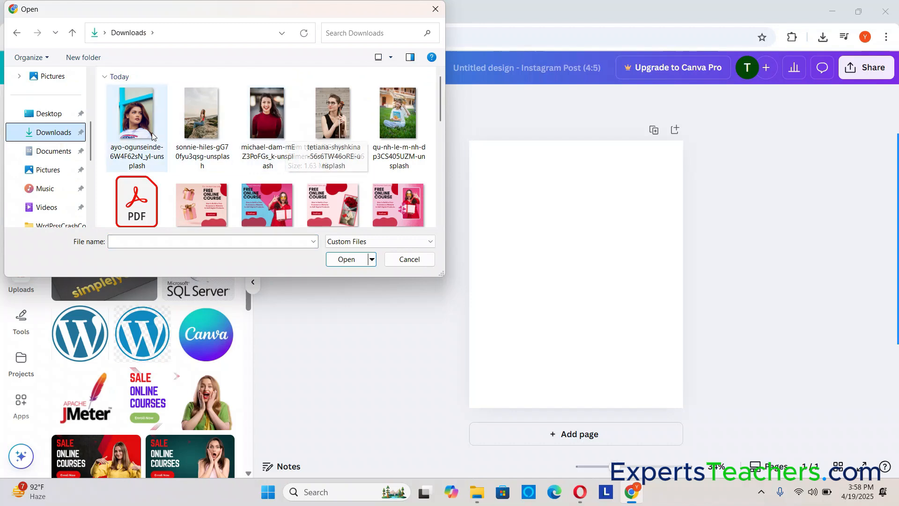
{"action": "double_click", "coordinate": [334, 114]}
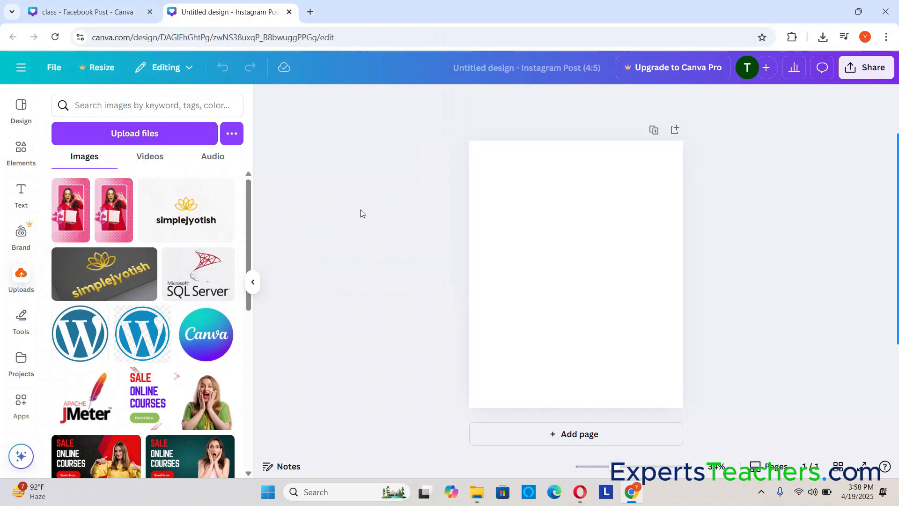
Upload four more photos from Downloads: the woman by the blue frame, the woman on the rocks, the red sweater portrait and the student on grass
{"action": "left_click", "coordinate": [163, 135]}
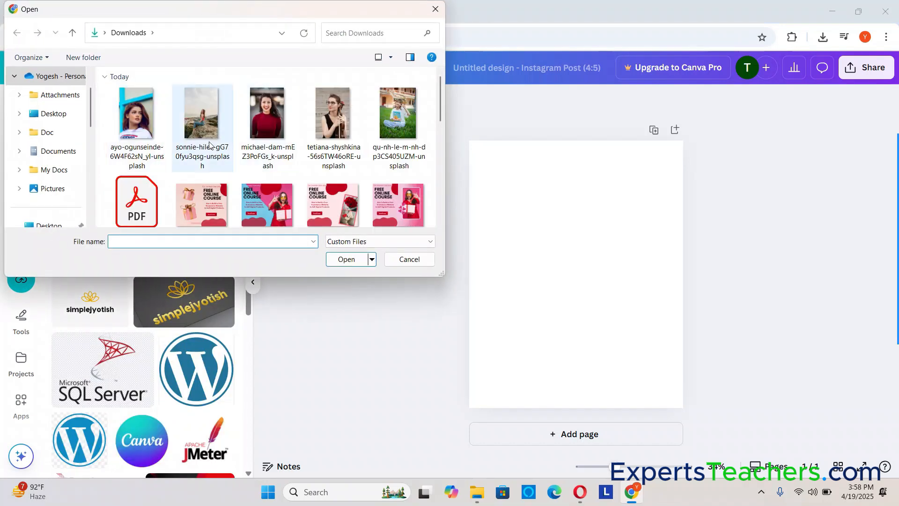
{"action": "left_click", "coordinate": [139, 121]}
{"action": "left_click", "coordinate": [191, 123], "text": "ctrl"}
{"action": "left_click", "coordinate": [267, 117], "text": "ctrl"}
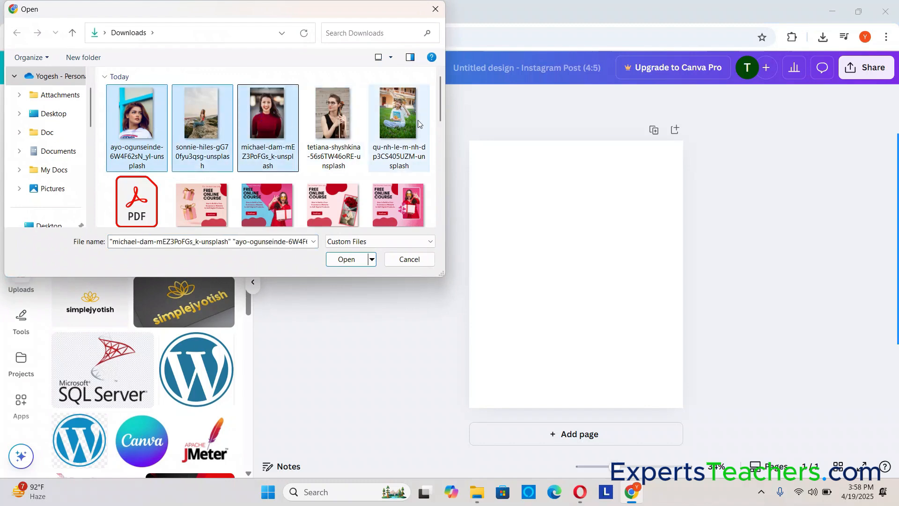
{"action": "left_click", "coordinate": [399, 117], "text": "ctrl"}
{"action": "left_click", "coordinate": [354, 265]}
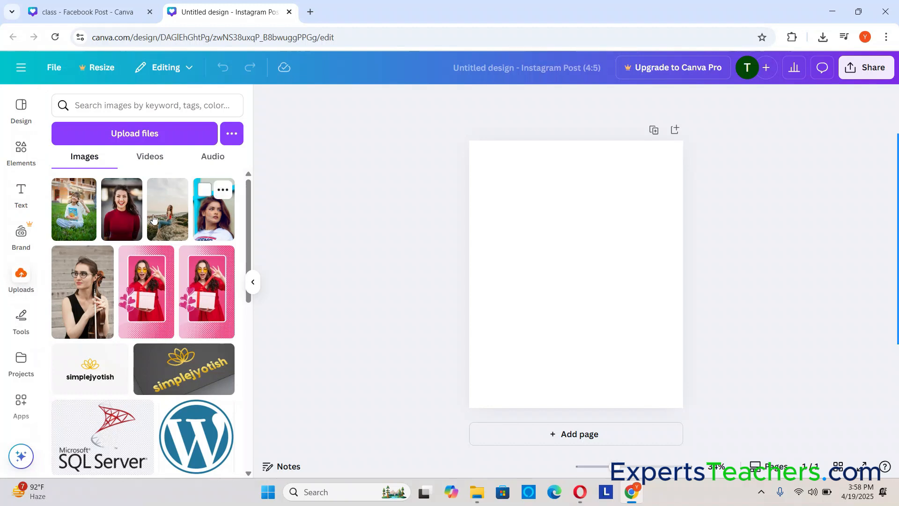
Try the uploaded violin photo on the blank page and delete it
{"action": "left_click", "coordinate": [79, 295]}
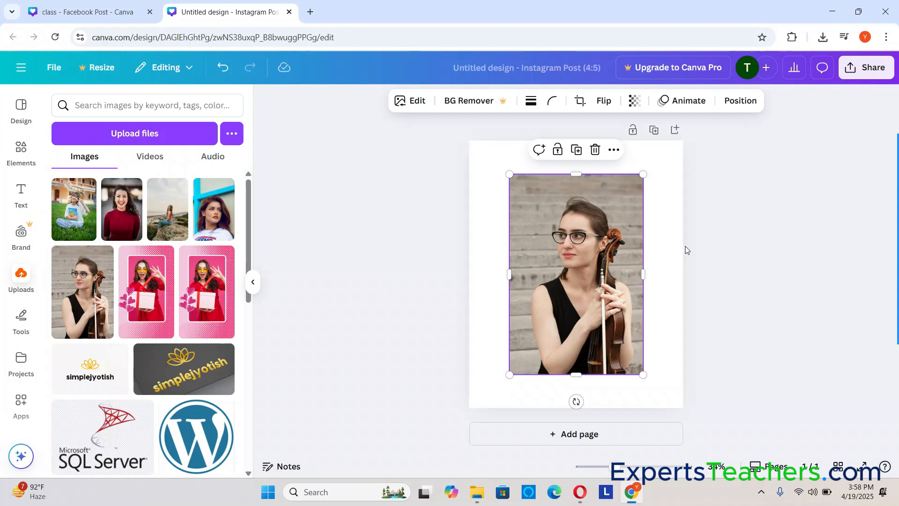
{"action": "key", "text": "Delete"}
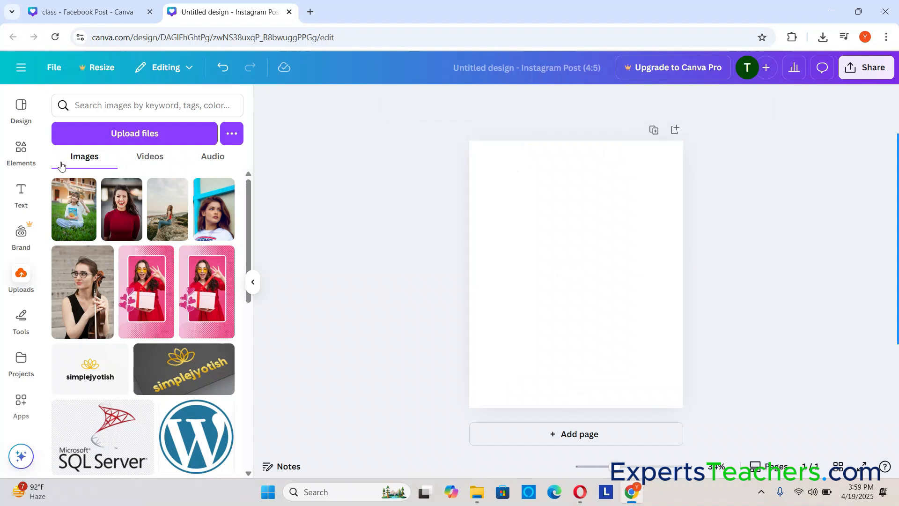
Add the round frame with orange and red blossoms from the Flowers frame category to the page
{"action": "mouse_move", "coordinate": [97, 266]}
{"action": "left_click", "coordinate": [19, 158]}
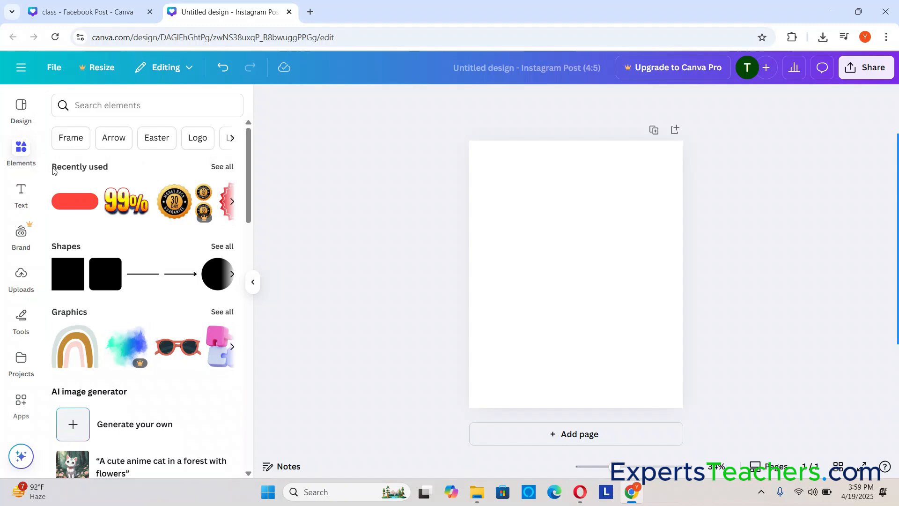
{"action": "scroll", "coordinate": [156, 200], "scroll_direction": "down", "scroll_amount": 8}
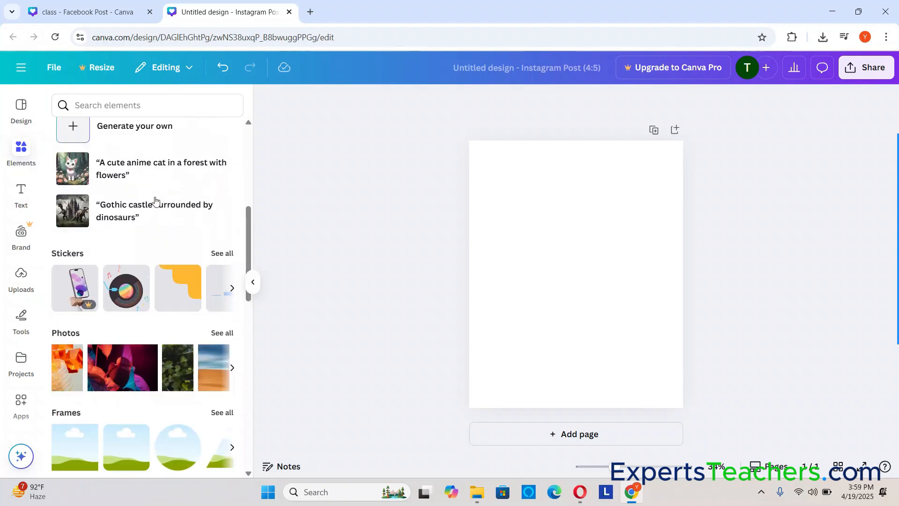
{"action": "scroll", "coordinate": [156, 200], "scroll_direction": "down", "scroll_amount": 3}
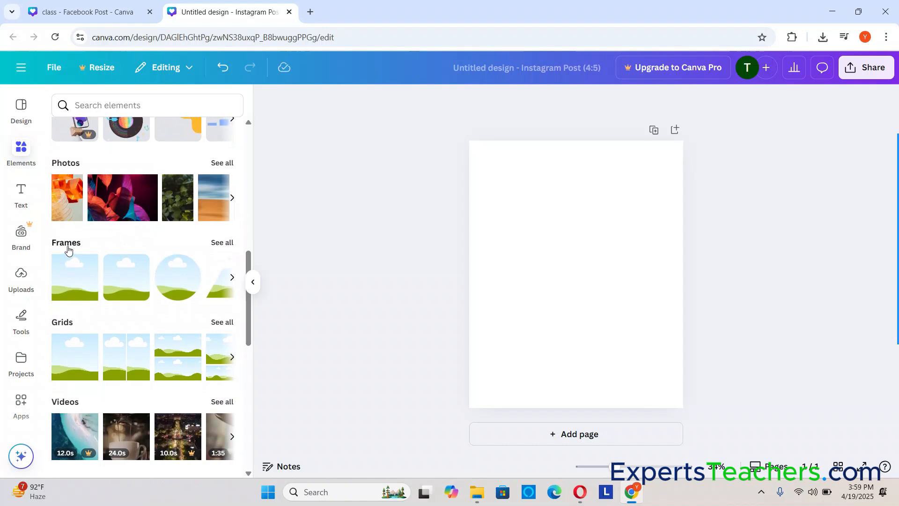
{"action": "left_click", "coordinate": [216, 244]}
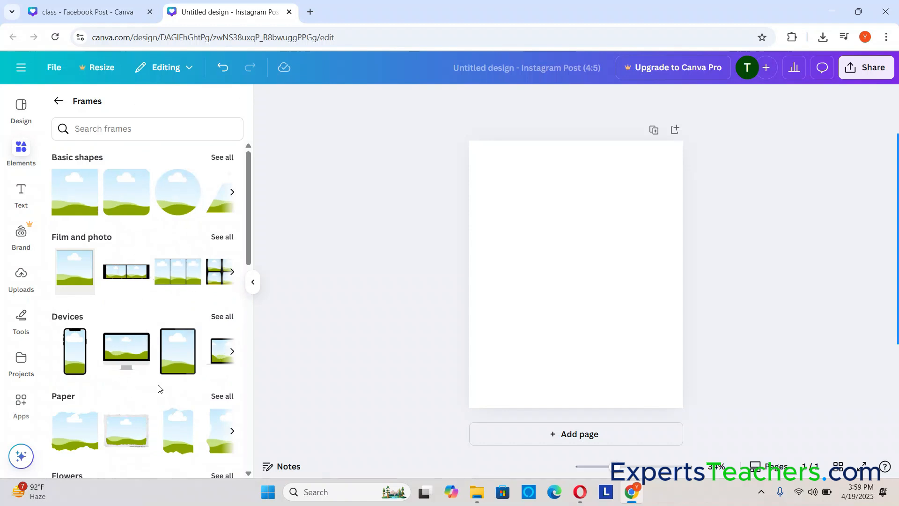
{"action": "scroll", "coordinate": [171, 366], "scroll_direction": "down", "scroll_amount": 4}
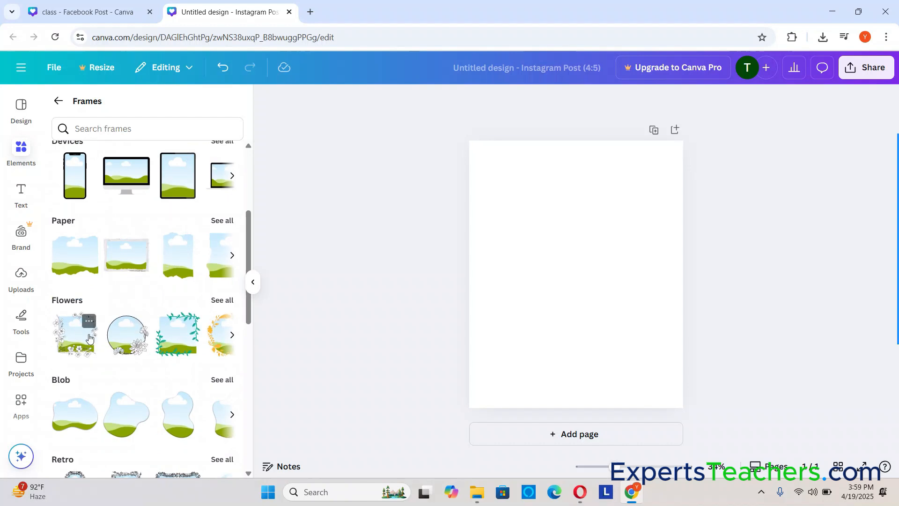
{"action": "left_click", "coordinate": [231, 336]}
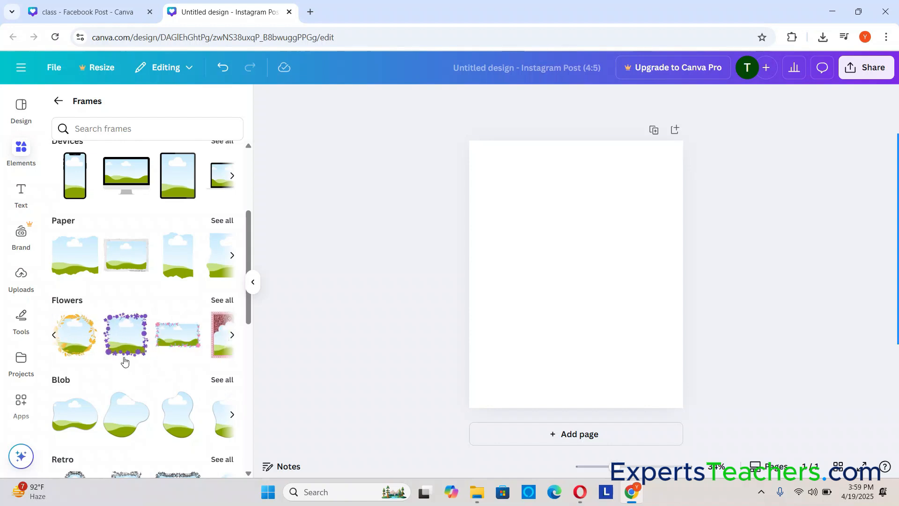
{"action": "left_click", "coordinate": [232, 334]}
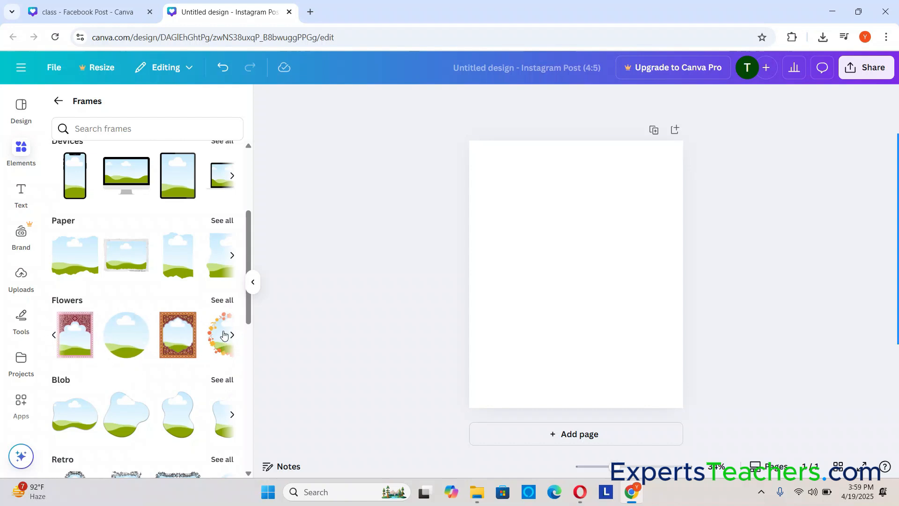
{"action": "left_click", "coordinate": [230, 335]}
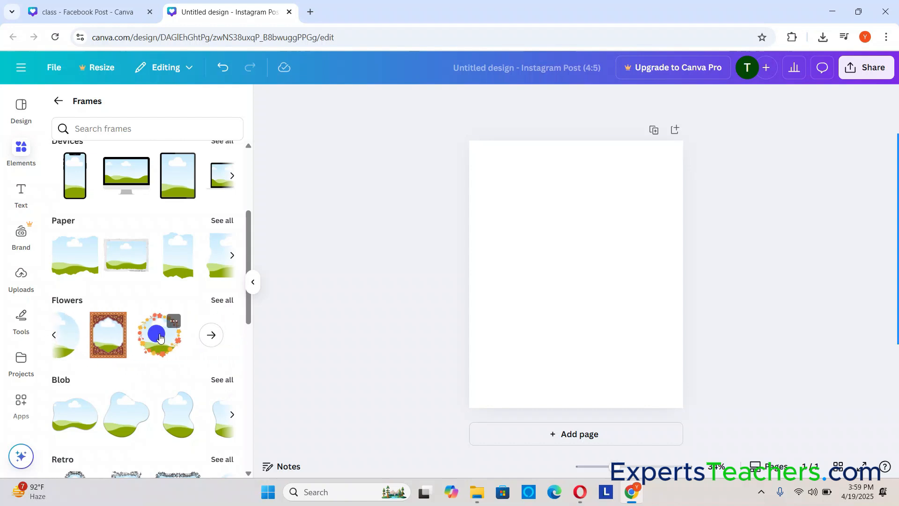
{"action": "left_click_drag", "start_coordinate": [159, 337], "coordinate": [478, 144]}
Enlarge the flower frame to about the full page width and position it around the middle of the page
{"action": "left_click_drag", "start_coordinate": [625, 317], "coordinate": [682, 398]}
{"action": "mouse_move", "coordinate": [595, 239]}
{"action": "left_mouse_down"}
{"action": "mouse_move", "coordinate": [592, 257]}
{"action": "mouse_move", "coordinate": [589, 245]}
{"action": "left_mouse_up"}
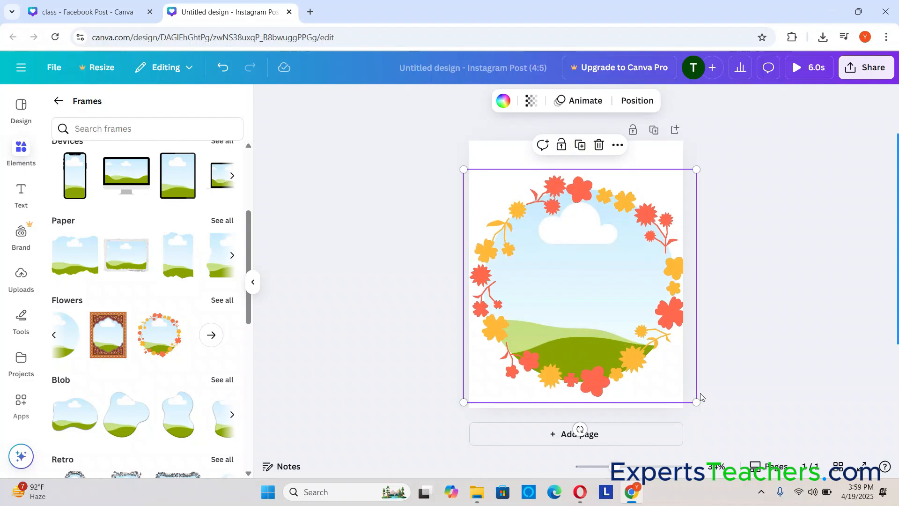
{"action": "left_click_drag", "start_coordinate": [697, 401], "coordinate": [683, 389]}
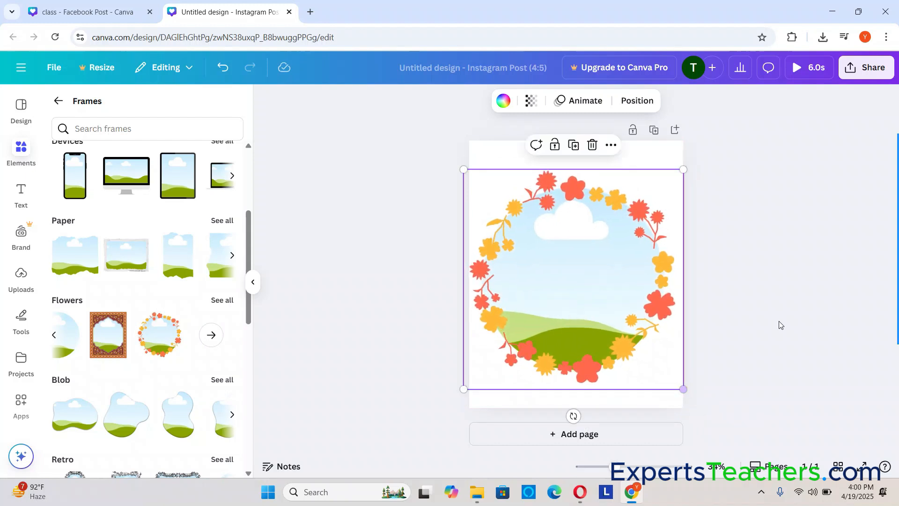
{"action": "left_click", "coordinate": [780, 322]}
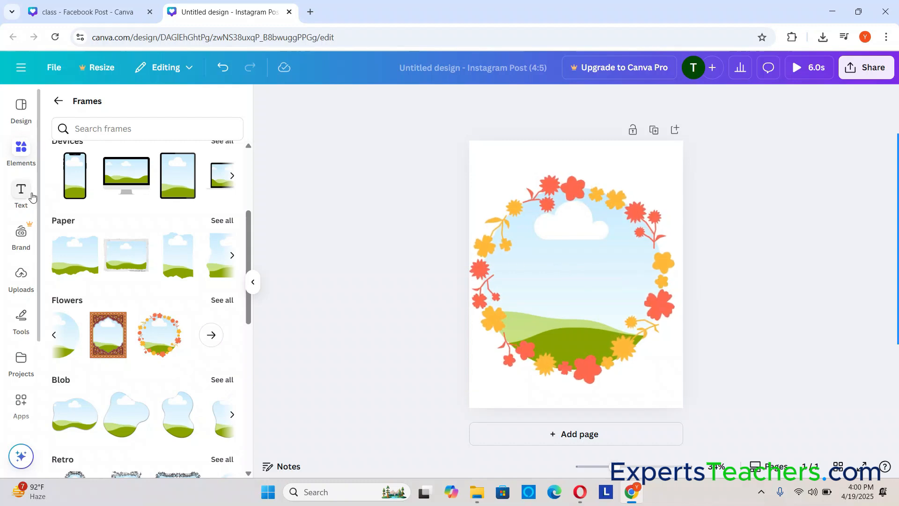
Add the uploaded violin photo to the page, shrink it and drop it into the flower frame
{"action": "left_click", "coordinate": [22, 282]}
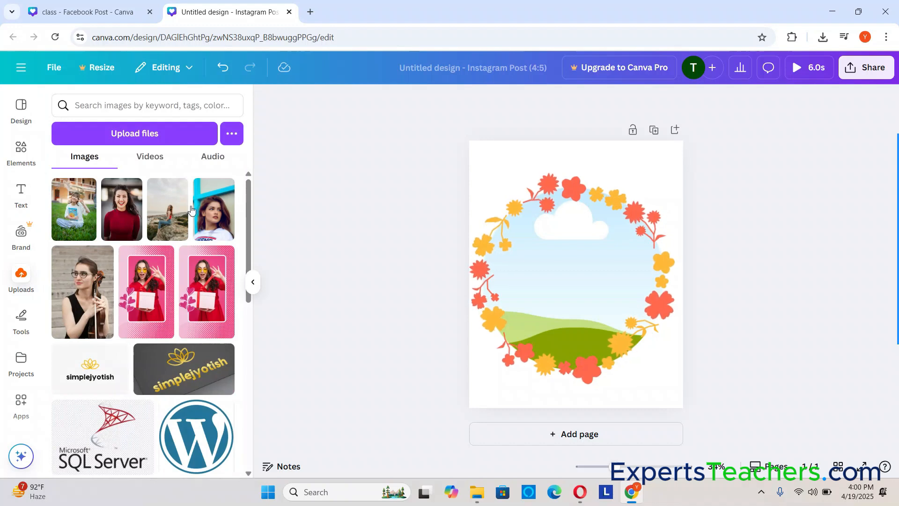
{"action": "left_click", "coordinate": [89, 296]}
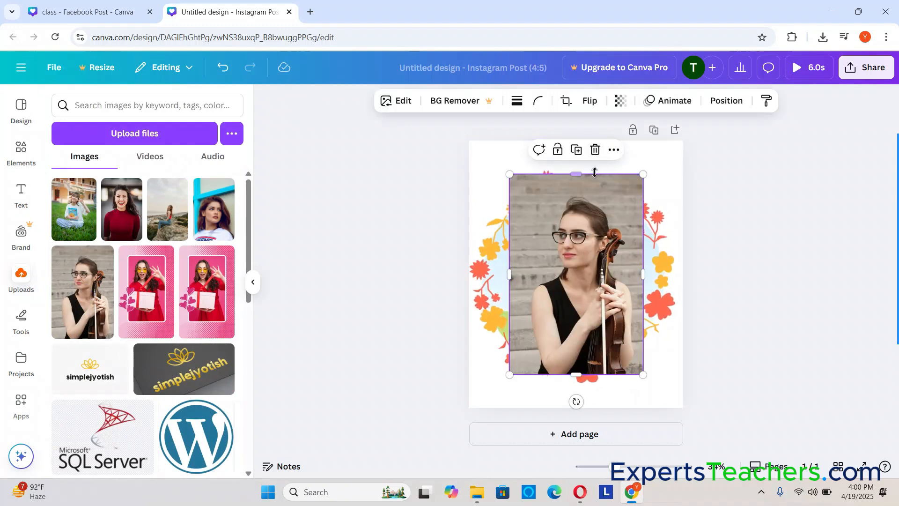
{"action": "left_click_drag", "start_coordinate": [642, 174], "coordinate": [610, 223]}
{"action": "left_click_drag", "start_coordinate": [609, 374], "coordinate": [598, 357]}
{"action": "left_click_drag", "start_coordinate": [578, 257], "coordinate": [553, 271]}
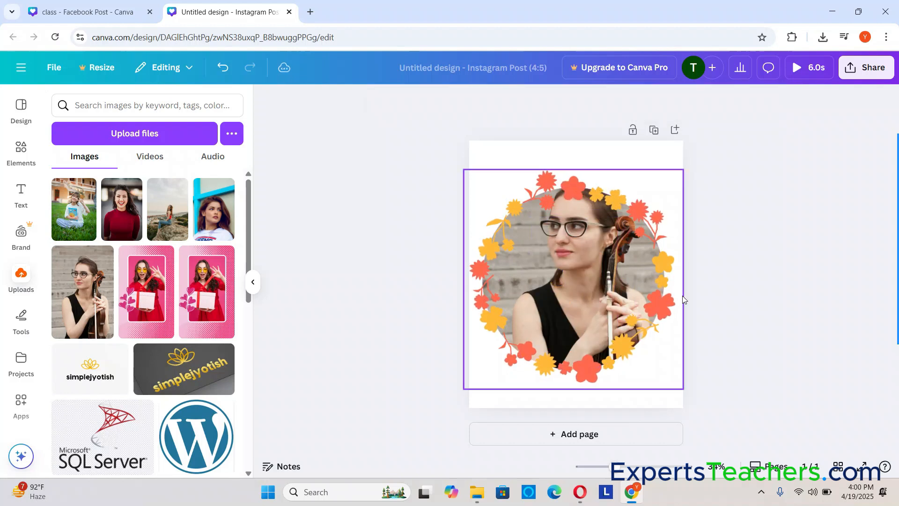
Shrink the flower frame slightly and reposition the violin photo inside it so the face sits near the middle
{"action": "left_click", "coordinate": [557, 243]}
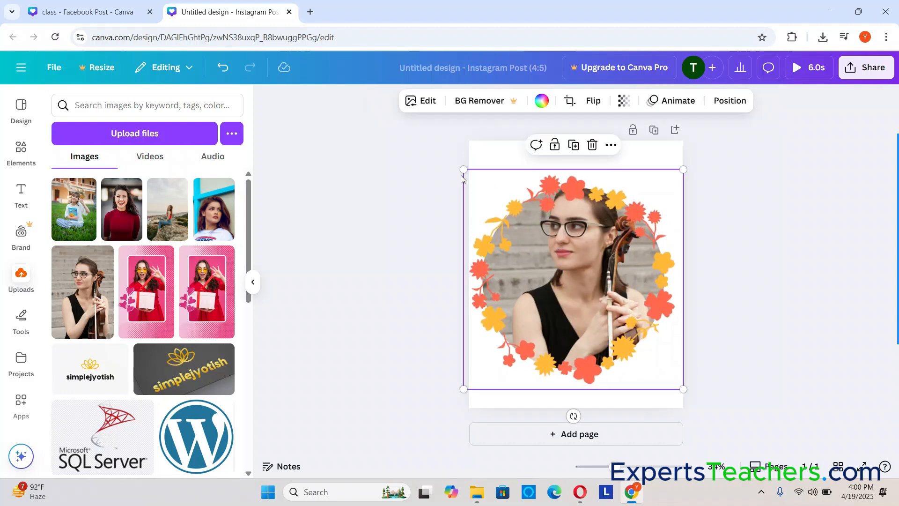
{"action": "left_click_drag", "start_coordinate": [463, 169], "coordinate": [514, 146]}
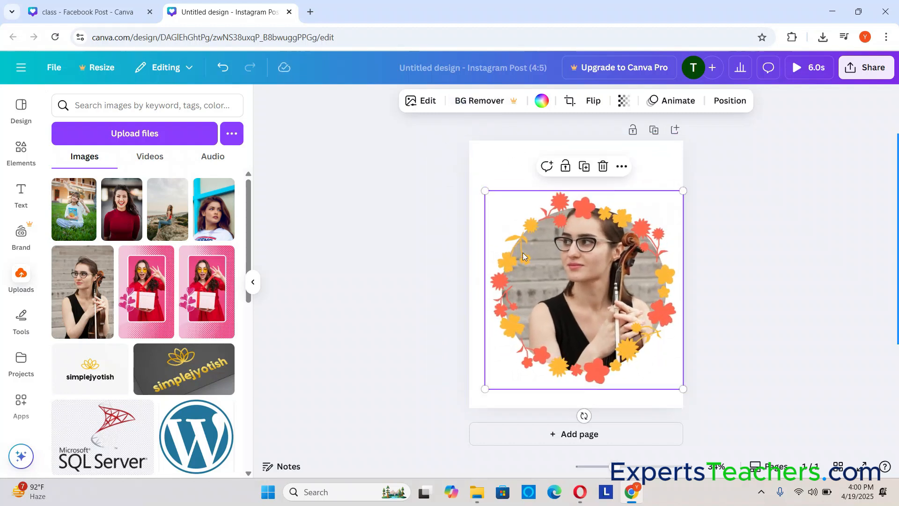
{"action": "double_click", "coordinate": [621, 273]}
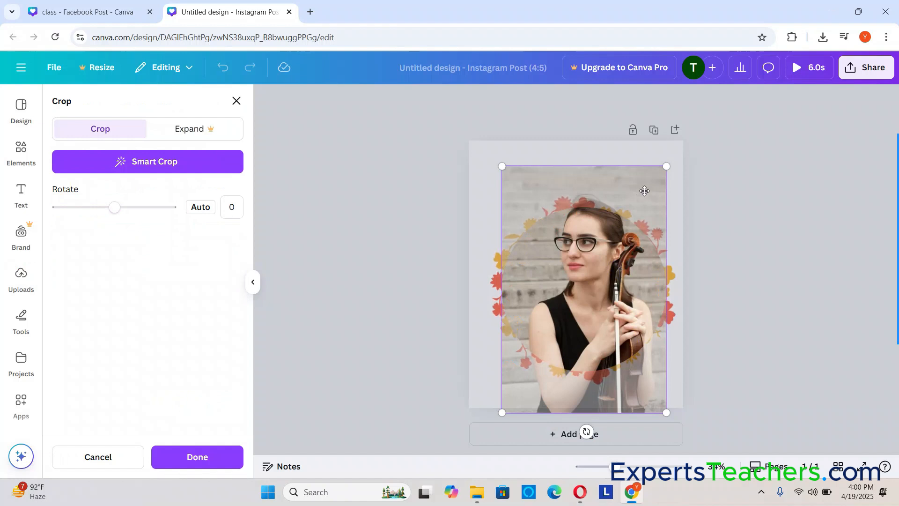
{"action": "mouse_move", "coordinate": [665, 167]}
{"action": "left_mouse_down"}
{"action": "mouse_move", "coordinate": [638, 209]}
{"action": "mouse_move", "coordinate": [659, 178]}
{"action": "mouse_move", "coordinate": [648, 174]}
{"action": "mouse_move", "coordinate": [637, 189]}
{"action": "mouse_move", "coordinate": [658, 163]}
{"action": "mouse_move", "coordinate": [609, 219]}
{"action": "left_mouse_up"}
{"action": "left_click", "coordinate": [588, 273]}
{"action": "left_click_drag", "start_coordinate": [592, 276], "coordinate": [618, 307]}
{"action": "left_click", "coordinate": [793, 243]}
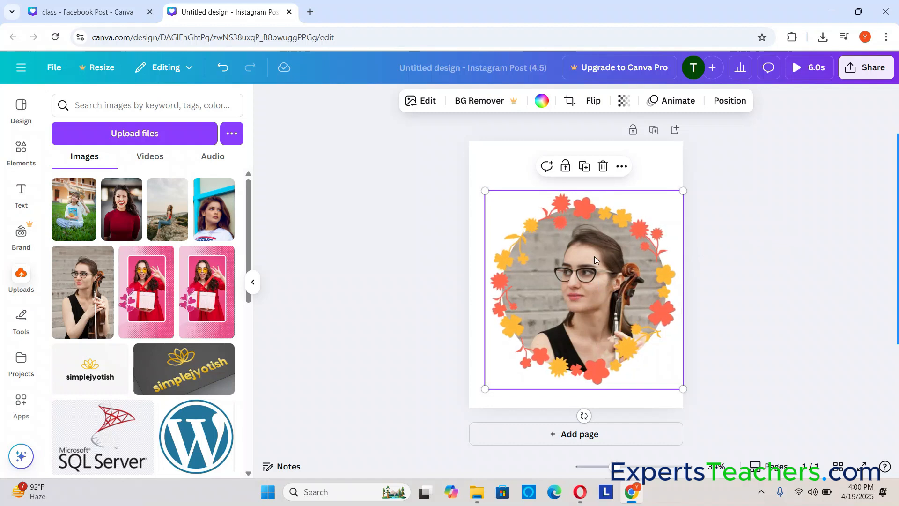
Delete the violin photo and the flower frame from the page
{"action": "left_click", "coordinate": [656, 213]}
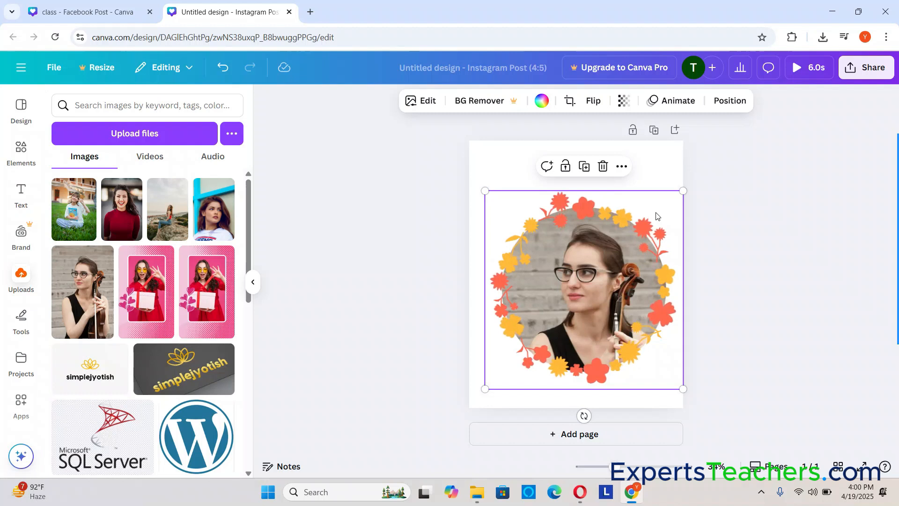
{"action": "key", "text": "Delete"}
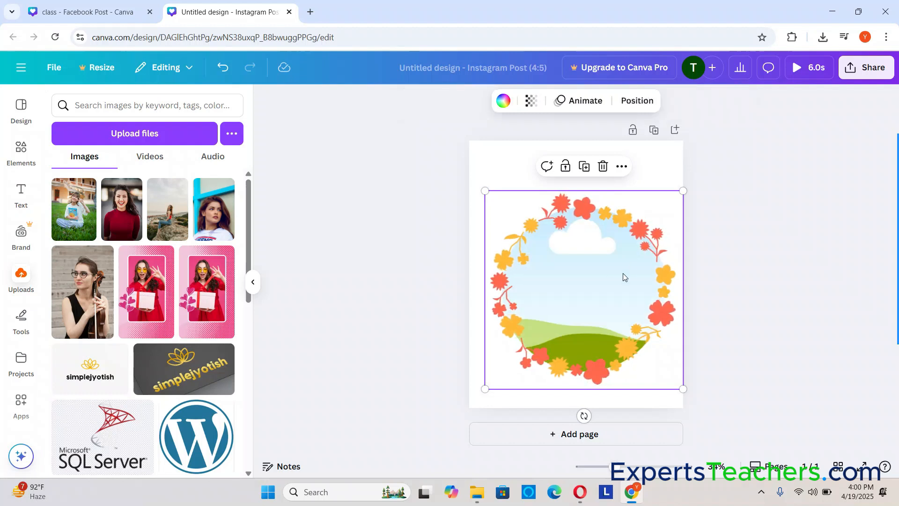
{"action": "key", "text": "Delete"}
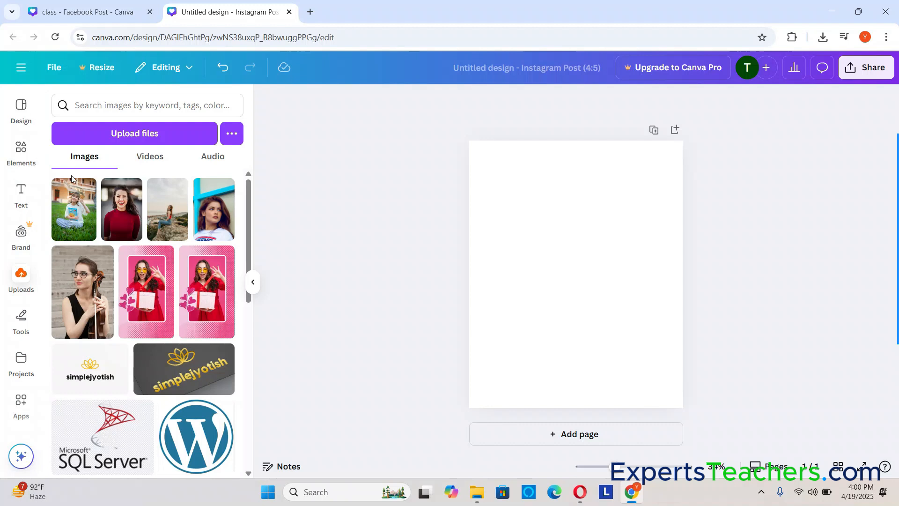
Add the smartphone frame from the Devices frame category to the blank page
{"action": "left_click", "coordinate": [21, 150]}
{"action": "scroll", "coordinate": [156, 263], "scroll_direction": "up", "scroll_amount": 4}
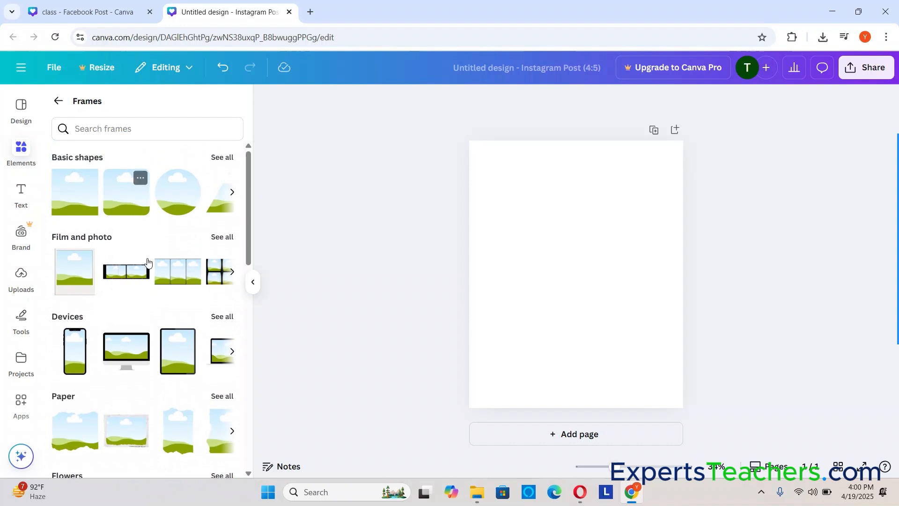
{"action": "left_click_drag", "start_coordinate": [77, 362], "coordinate": [615, 225]}
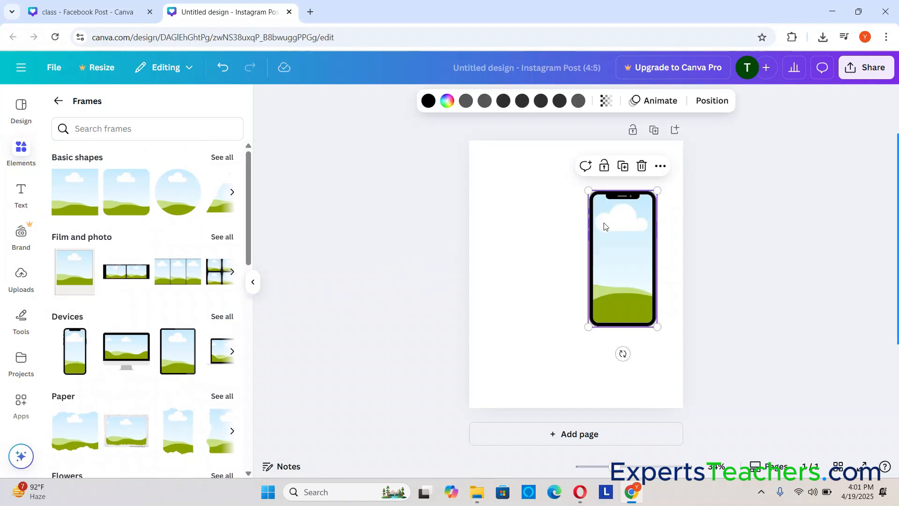
Enlarge the smartphone frame to almost the full page width and move it until its bottom edge meets the page's bottom
{"action": "left_click_drag", "start_coordinate": [588, 187], "coordinate": [469, 159]}
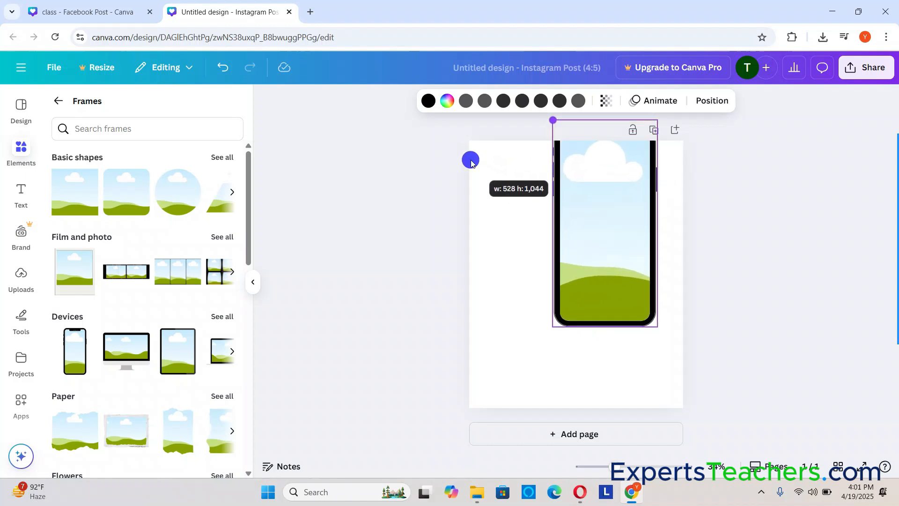
{"action": "left_click_drag", "start_coordinate": [620, 243], "coordinate": [563, 299]}
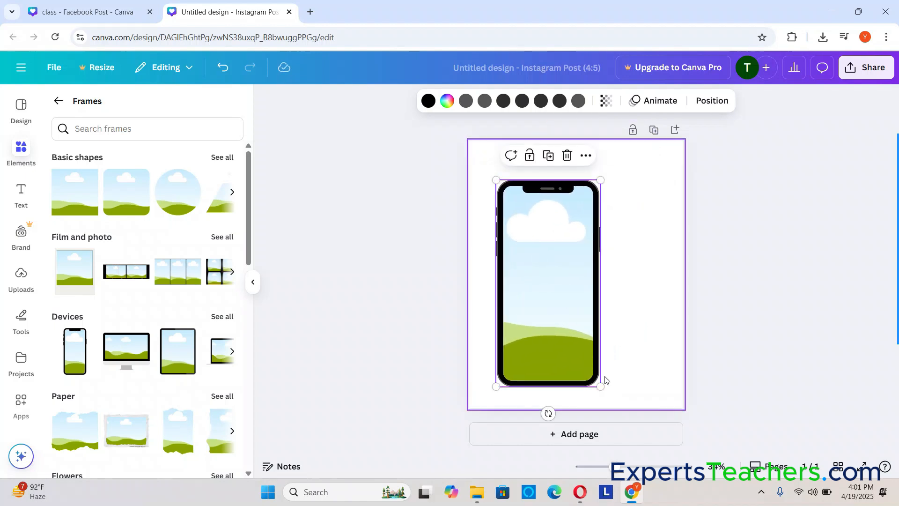
{"action": "left_click_drag", "start_coordinate": [599, 383], "coordinate": [819, 435]}
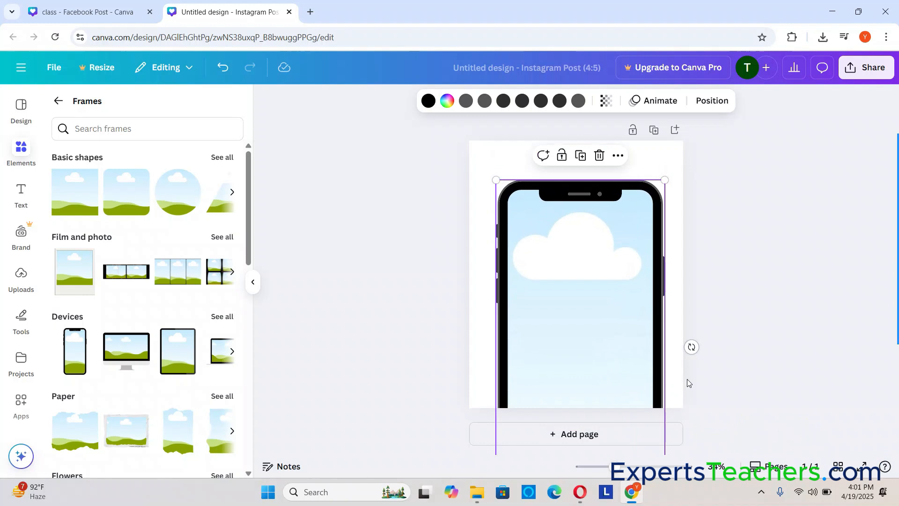
{"action": "left_click_drag", "start_coordinate": [607, 331], "coordinate": [580, 251]}
{"action": "left_click_drag", "start_coordinate": [634, 413], "coordinate": [828, 408]}
{"action": "left_click_drag", "start_coordinate": [571, 335], "coordinate": [568, 265]}
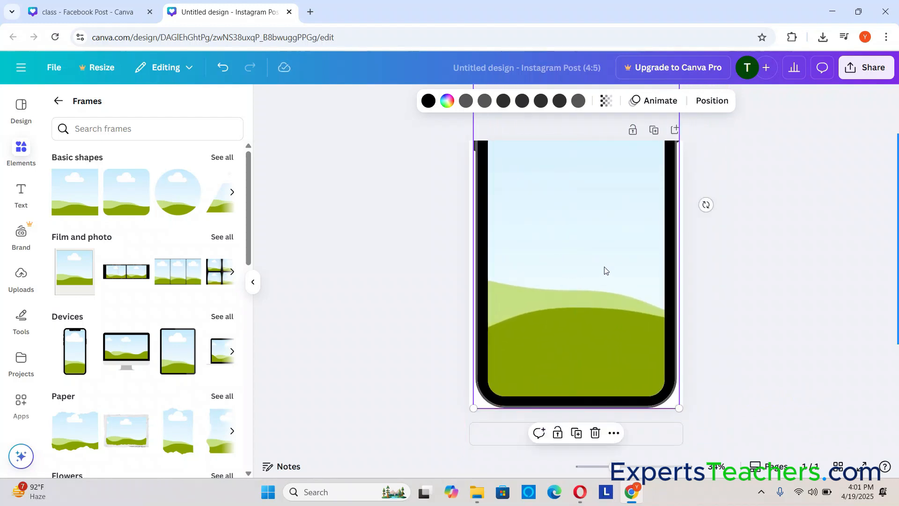
{"action": "left_click", "coordinate": [786, 253]}
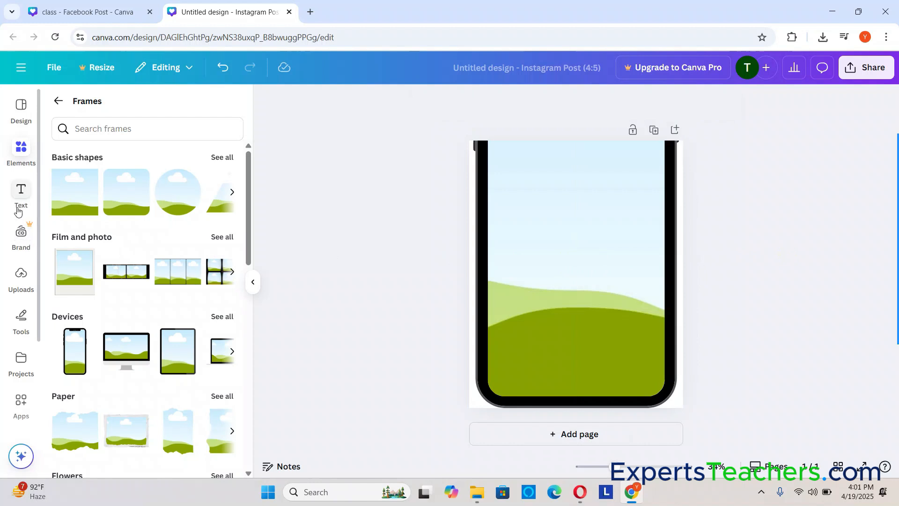
Add the uploaded photo of the smiling woman in the red sweater and enlarge it to cover the whole page
{"action": "left_click", "coordinate": [21, 276]}
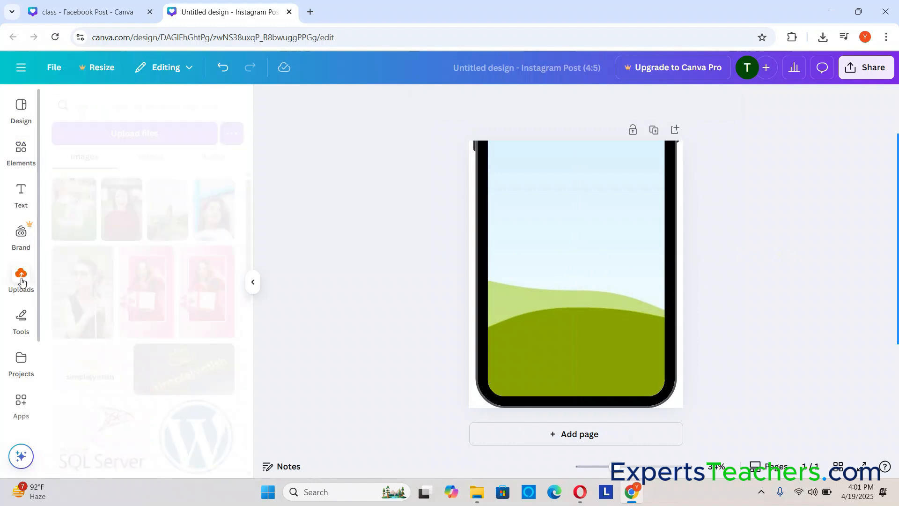
{"action": "left_click", "coordinate": [121, 216]}
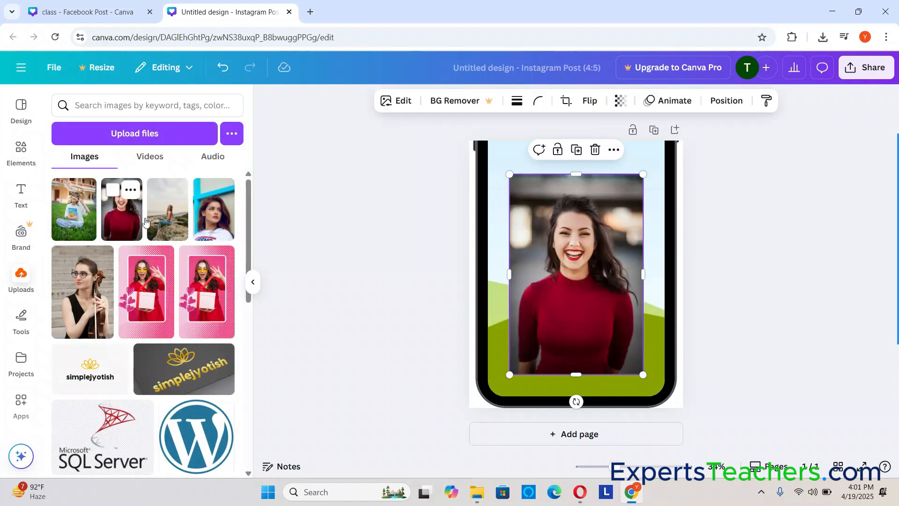
{"action": "double_click", "coordinate": [574, 239]}
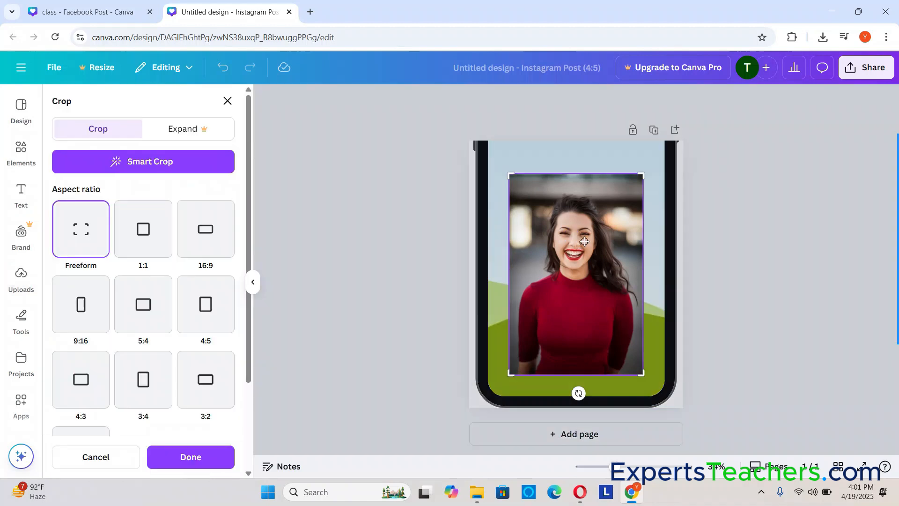
{"action": "left_click", "coordinate": [766, 242]}
{"action": "left_click_drag", "start_coordinate": [510, 174], "coordinate": [466, 99]}
{"action": "left_click", "coordinate": [756, 257]}
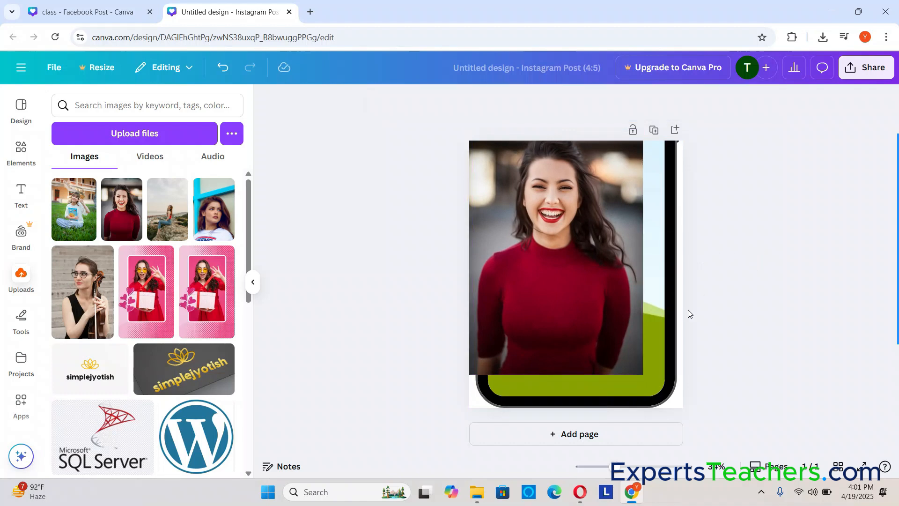
{"action": "left_click", "coordinate": [641, 372]}
{"action": "left_click_drag", "start_coordinate": [645, 373], "coordinate": [763, 437]}
{"action": "left_click", "coordinate": [782, 301]}
{"action": "double_click", "coordinate": [573, 296]}
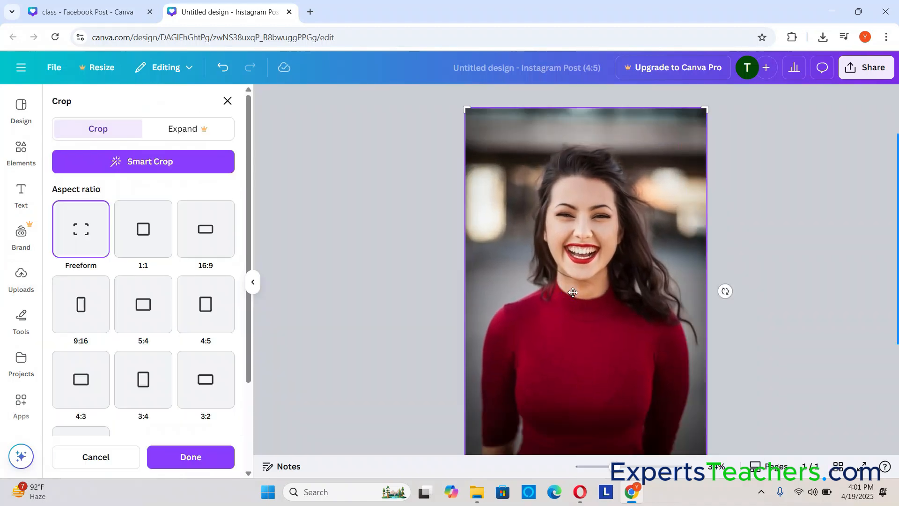
{"action": "left_click", "coordinate": [819, 302]}
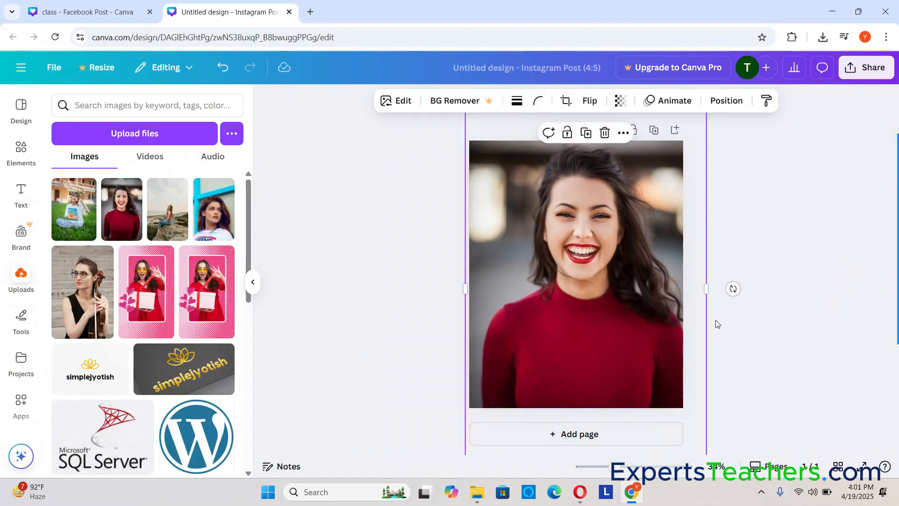
Crop the photo's right side, zoom out and drop the photo into the smartphone frame
{"action": "left_click_drag", "start_coordinate": [704, 289], "coordinate": [634, 289]}
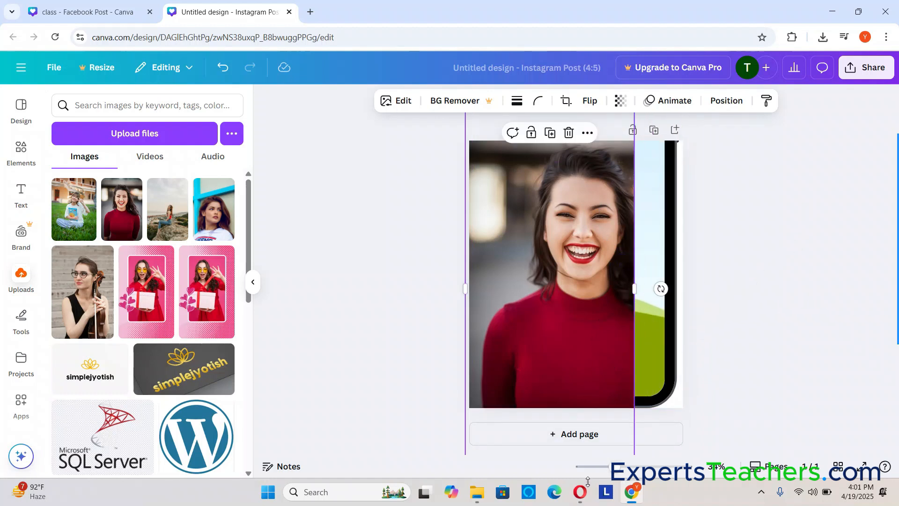
{"action": "left_click_drag", "start_coordinate": [609, 468], "coordinate": [602, 471]}
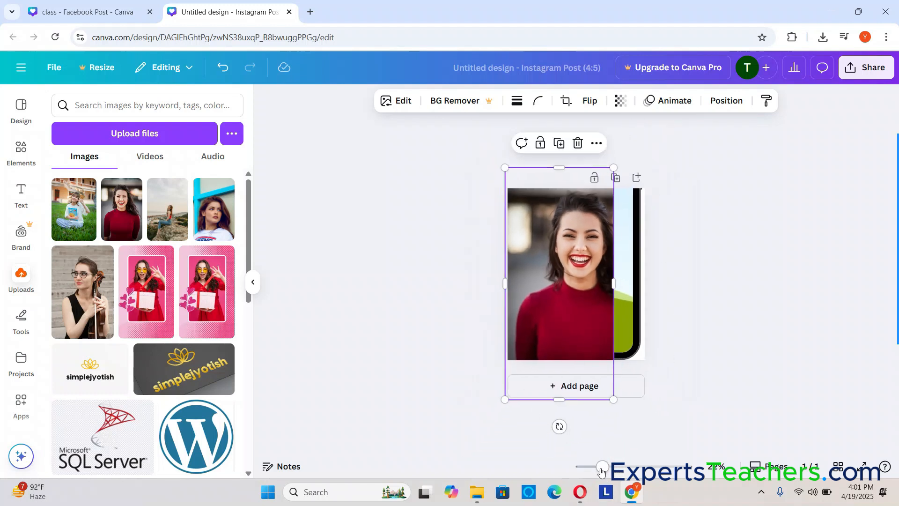
{"action": "left_click_drag", "start_coordinate": [543, 293], "coordinate": [569, 268]}
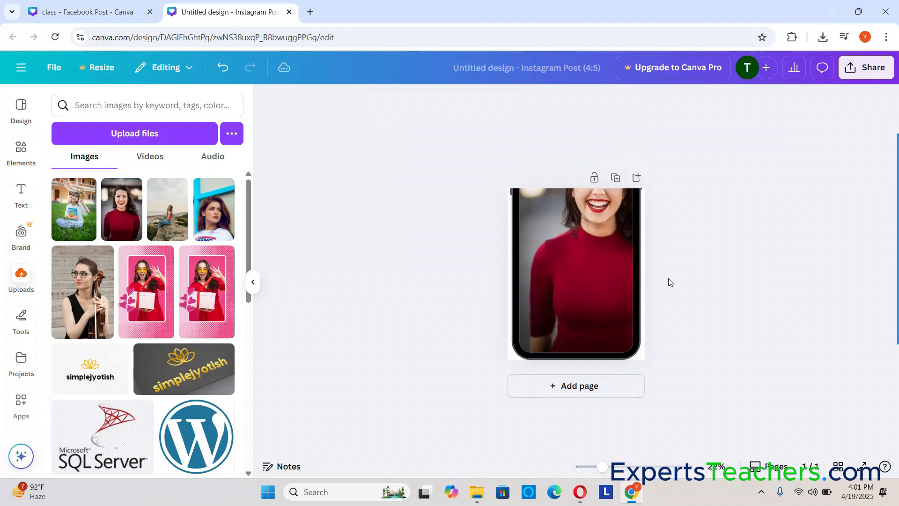
{"action": "left_click", "coordinate": [779, 251]}
Move the filled smartphone frame down until its top edge meets the top of the page
{"action": "mouse_move", "coordinate": [887, 193]}
{"action": "left_click_drag", "start_coordinate": [566, 273], "coordinate": [567, 352]}
{"action": "left_click", "coordinate": [748, 287]}
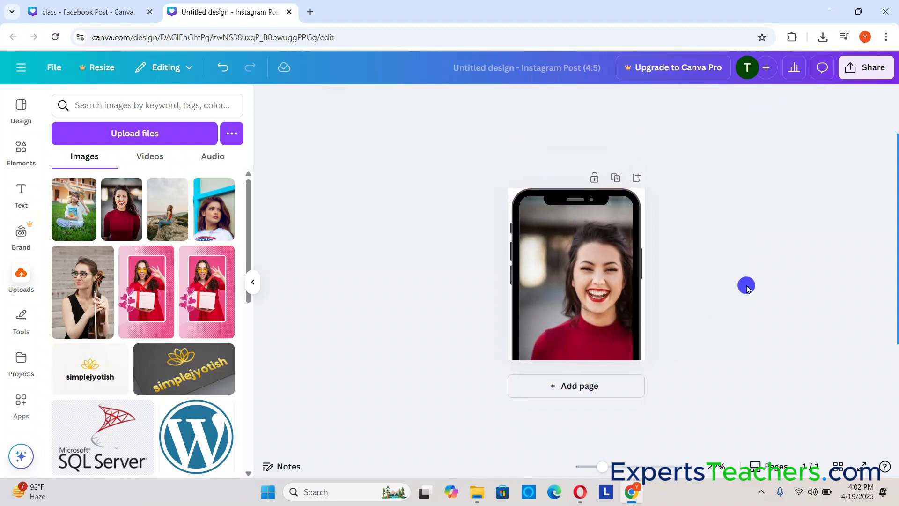
Return to the frame library around the Blob category and delete the red-sweater photo with its smartphone frame
{"action": "left_click", "coordinate": [563, 277]}
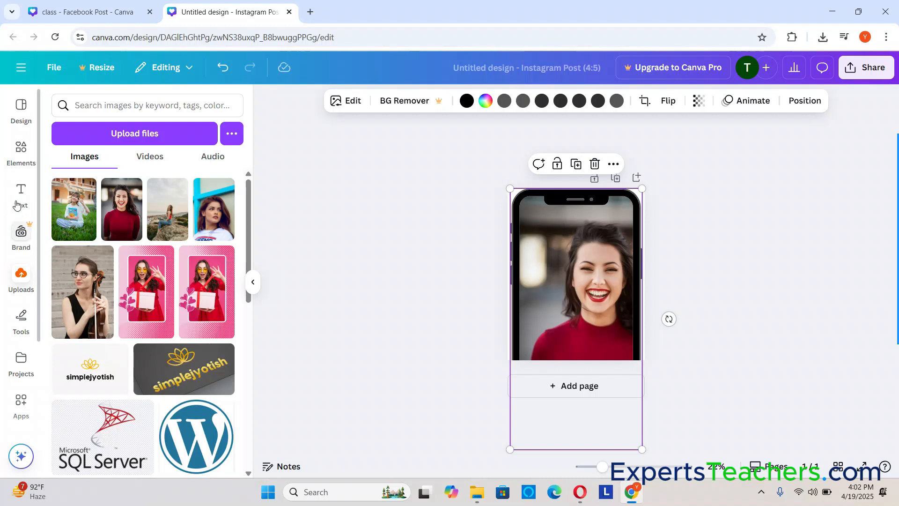
{"action": "left_click", "coordinate": [29, 158]}
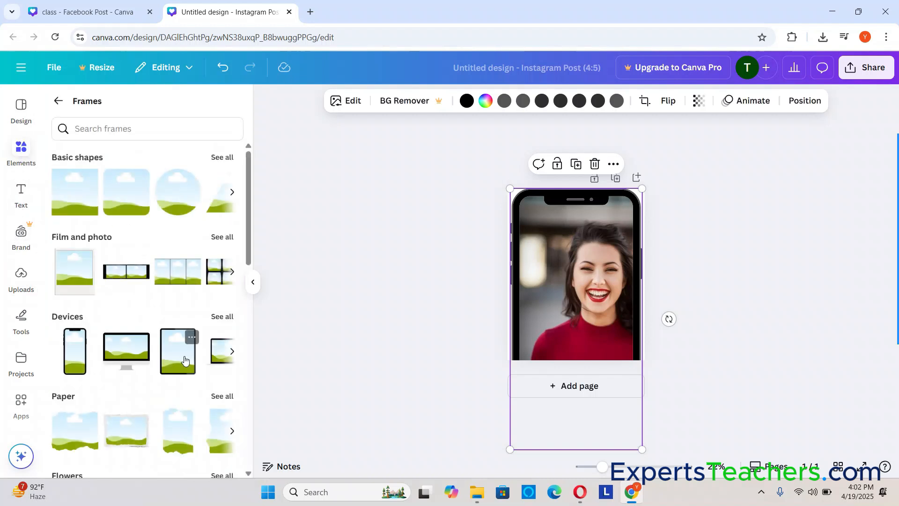
{"action": "scroll", "coordinate": [185, 359], "scroll_direction": "down", "scroll_amount": 5}
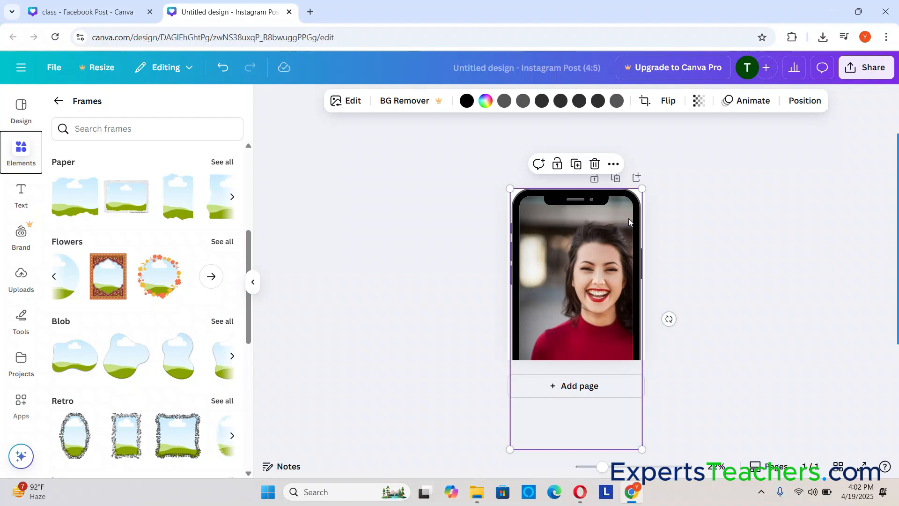
{"action": "double_click", "coordinate": [588, 308]}
{"action": "left_click", "coordinate": [678, 279]}
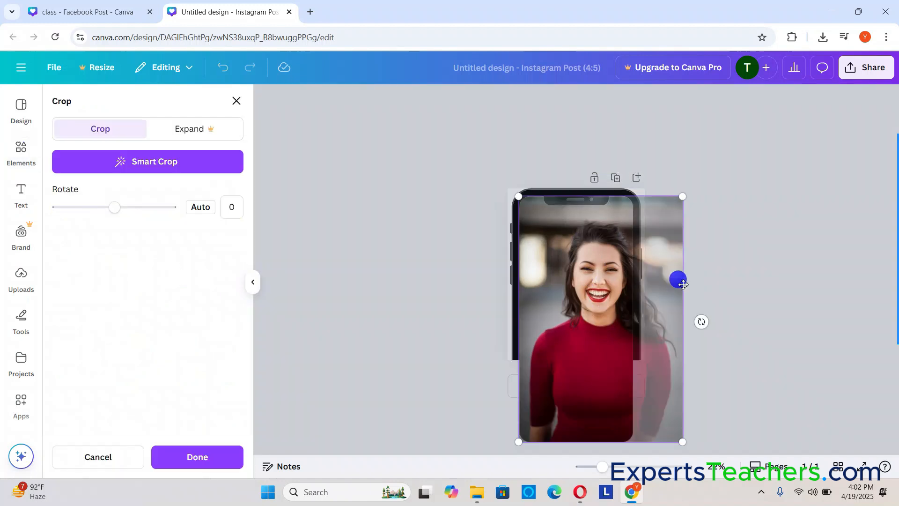
{"action": "key", "text": "Delete"}
{"action": "left_click", "coordinate": [596, 243]}
{"action": "key", "text": "Delete"}
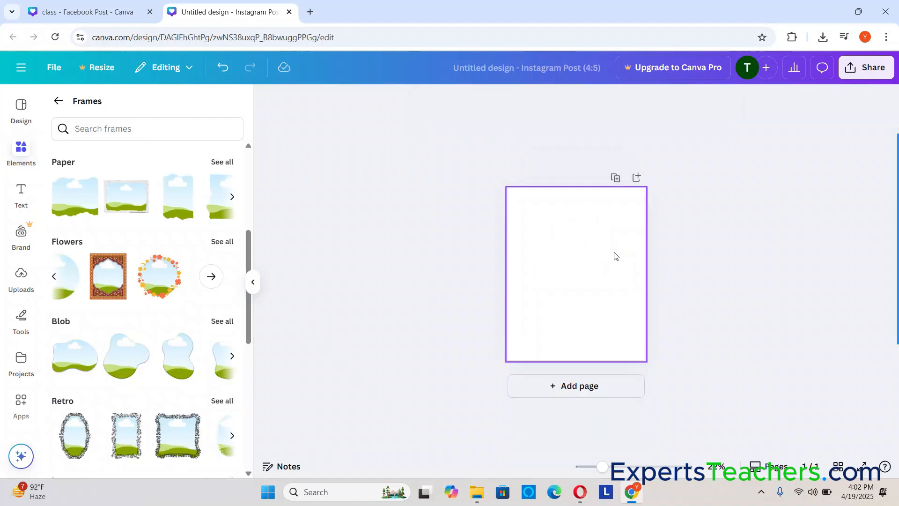
Add the second Blob frame, enlarge it to about three quarters of the page width and place it around the page's middle
{"action": "left_click_drag", "start_coordinate": [123, 360], "coordinate": [547, 272]}
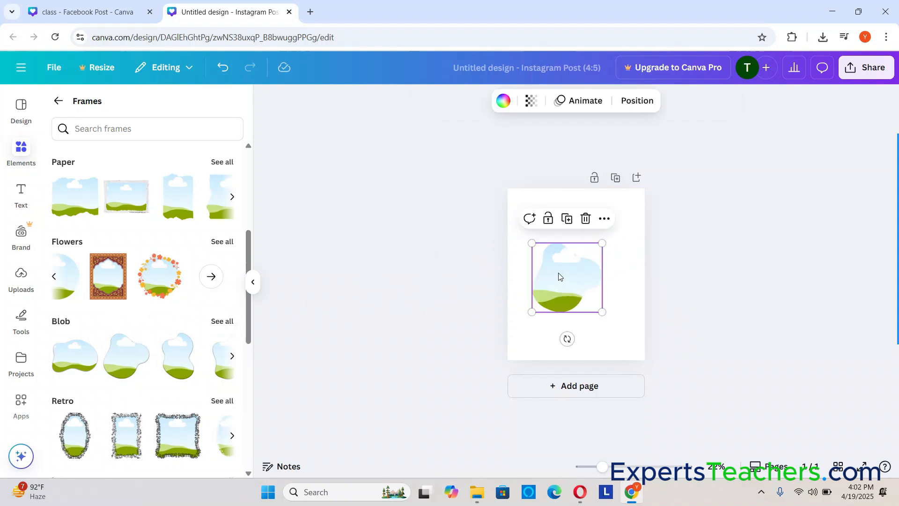
{"action": "left_click_drag", "start_coordinate": [524, 234], "coordinate": [500, 208]}
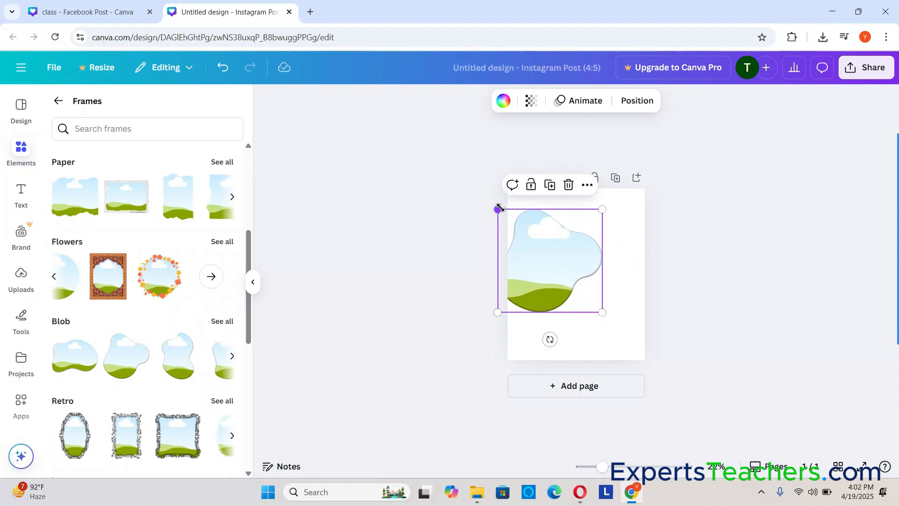
{"action": "left_click_drag", "start_coordinate": [567, 272], "coordinate": [596, 285]}
{"action": "left_click", "coordinate": [655, 283]}
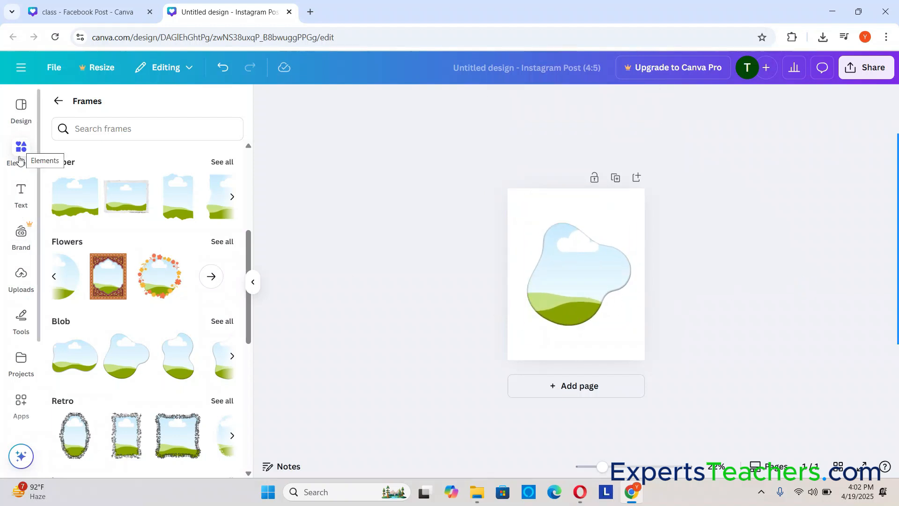
Fill the blob frame with the uploaded photo of the person sitting on grass and enlarge it to almost the page width
{"action": "left_click", "coordinate": [21, 277]}
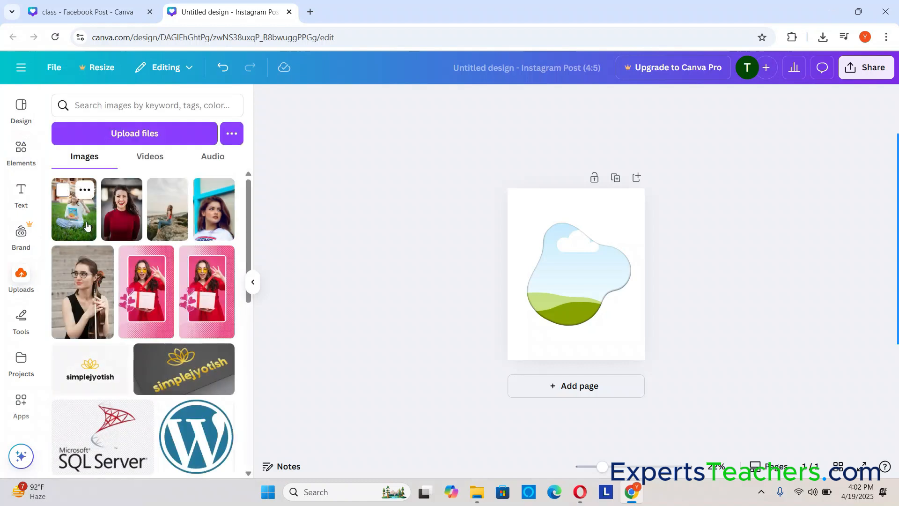
{"action": "left_click_drag", "start_coordinate": [74, 216], "coordinate": [568, 271]}
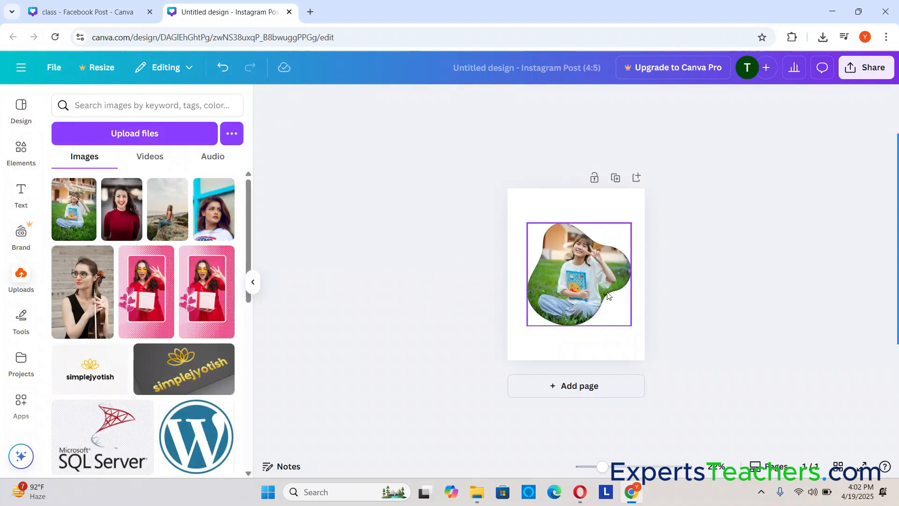
{"action": "left_click", "coordinate": [742, 289]}
{"action": "left_click", "coordinate": [586, 276]}
{"action": "left_click_drag", "start_coordinate": [525, 221], "coordinate": [501, 198]}
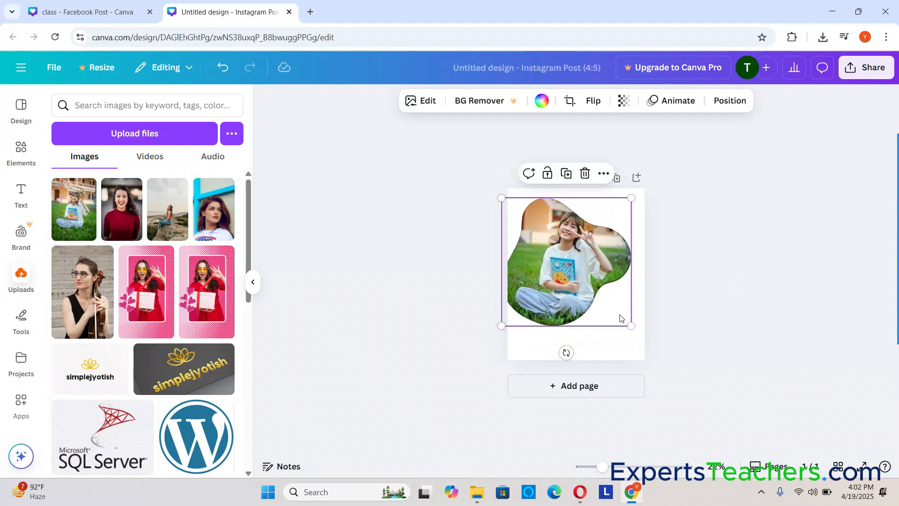
Move the blob-framed photo down and right on the page and shrink it slightly to fit inside the page edge
{"action": "left_click_drag", "start_coordinate": [589, 286], "coordinate": [605, 297]}
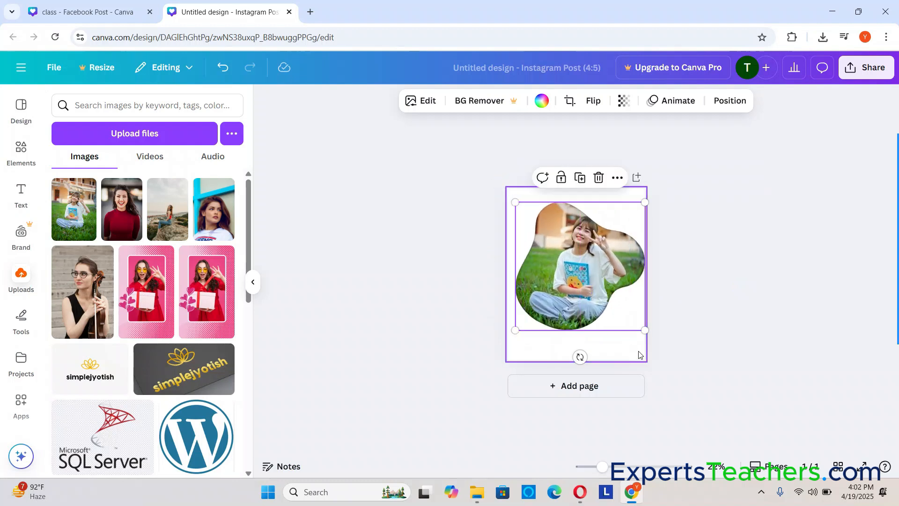
{"action": "mouse_move", "coordinate": [645, 330]}
{"action": "left_mouse_down"}
{"action": "mouse_move", "coordinate": [626, 321]}
{"action": "mouse_move", "coordinate": [640, 325]}
{"action": "left_mouse_up"}
{"action": "left_click", "coordinate": [726, 283]}
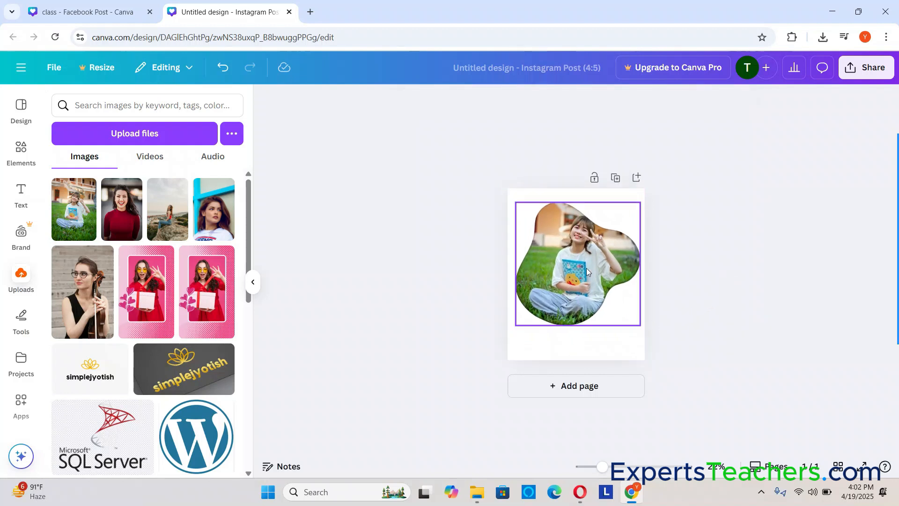
Return to the frame library and delete the grass photo together with its blob frame from the page
{"action": "left_click", "coordinate": [21, 149]}
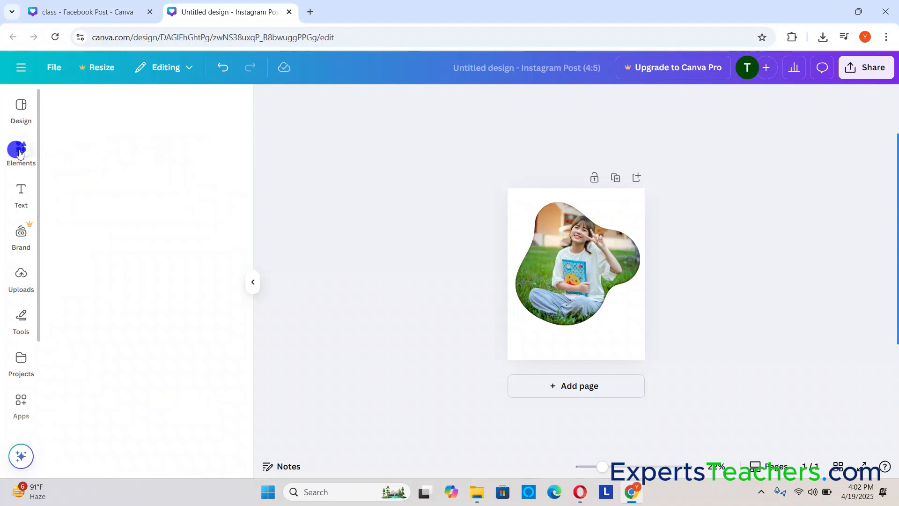
{"action": "scroll", "coordinate": [145, 268], "scroll_direction": "up", "scroll_amount": 5}
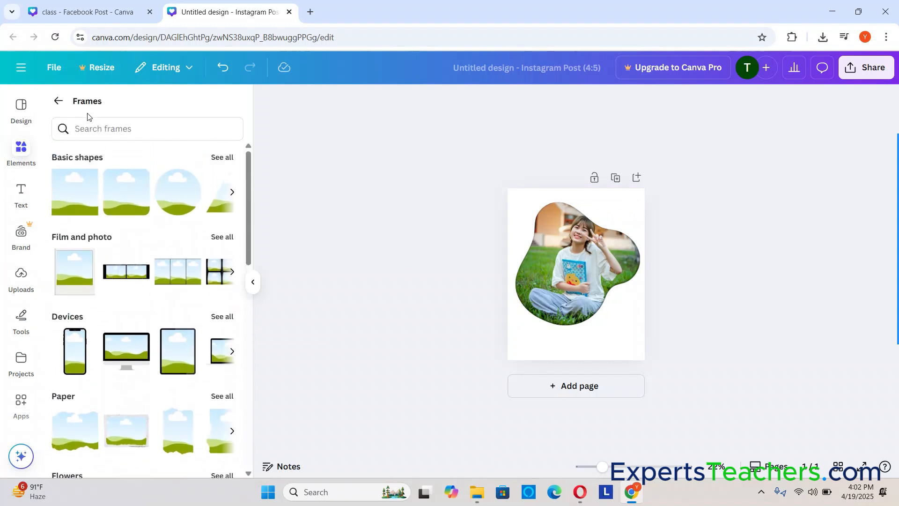
{"action": "left_click", "coordinate": [630, 220]}
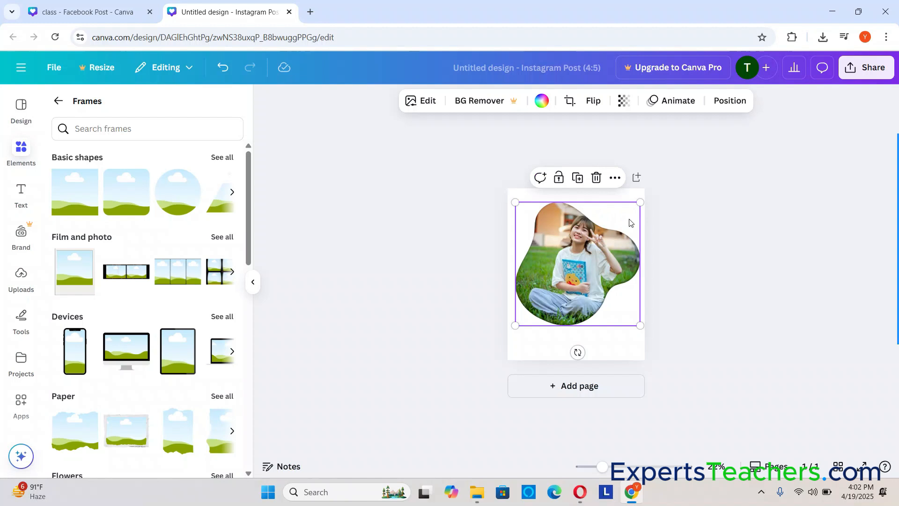
{"action": "key", "text": "Delete"}
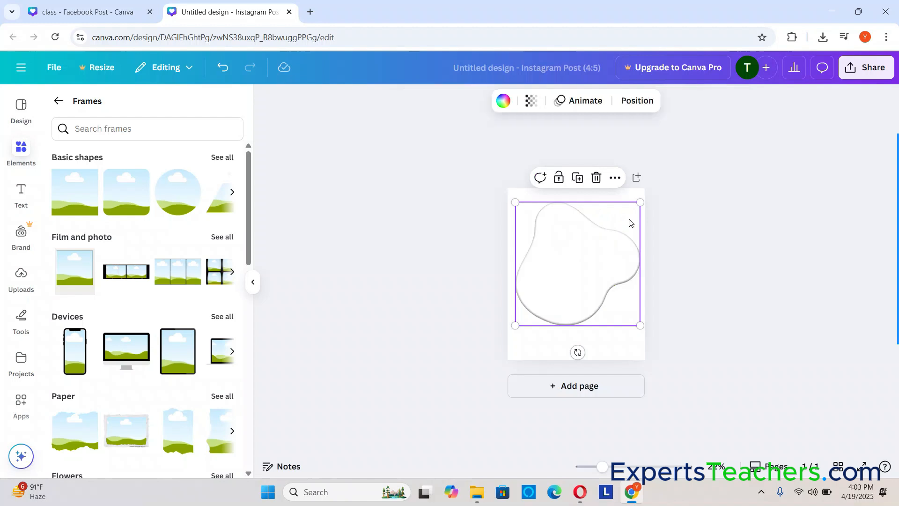
{"action": "key", "text": "Delete"}
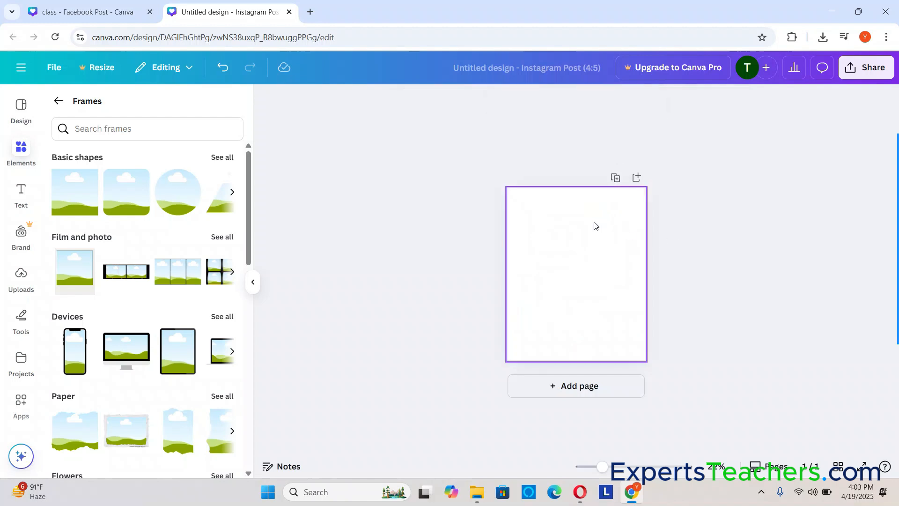
Leave the frame library and open the full Grids collection among the elements
{"action": "left_click", "coordinate": [58, 101]}
{"action": "scroll", "coordinate": [121, 302], "scroll_direction": "down", "scroll_amount": 5}
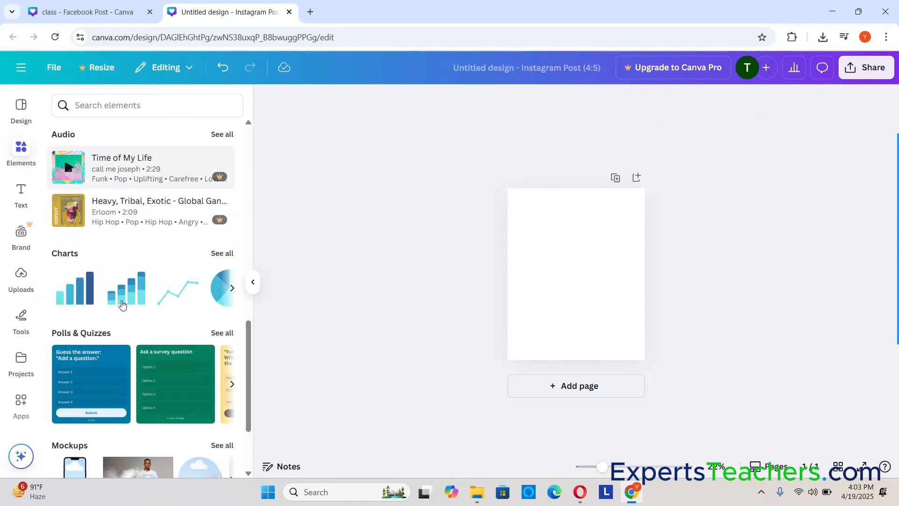
{"action": "scroll", "coordinate": [121, 305], "scroll_direction": "down", "scroll_amount": 2}
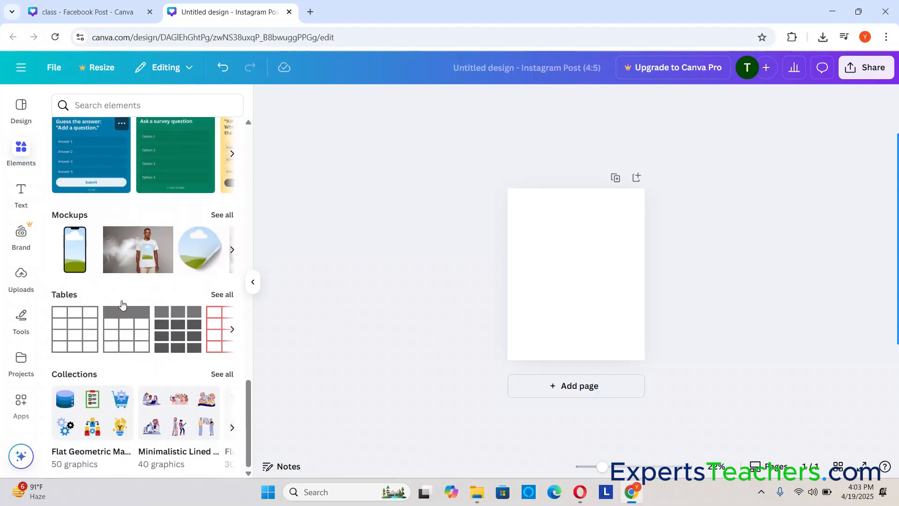
{"action": "scroll", "coordinate": [121, 305], "scroll_direction": "up", "scroll_amount": 10}
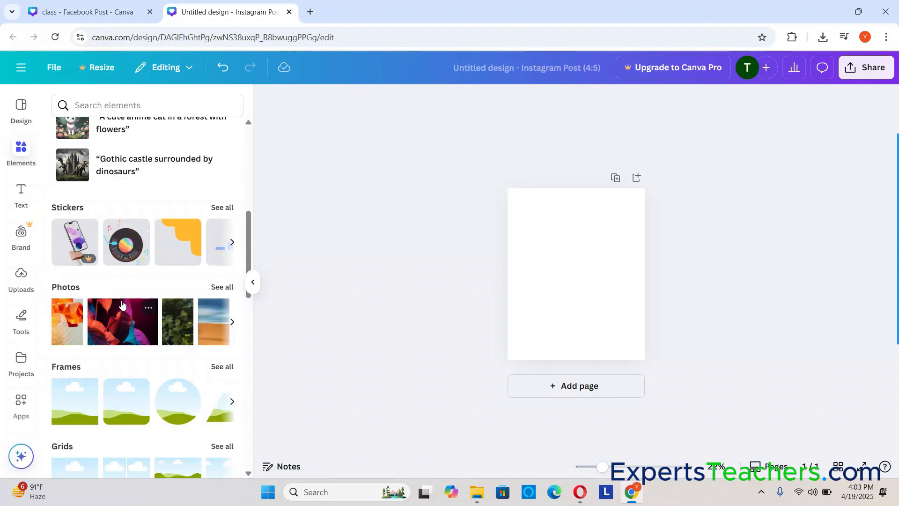
{"action": "scroll", "coordinate": [121, 305], "scroll_direction": "down", "scroll_amount": 3}
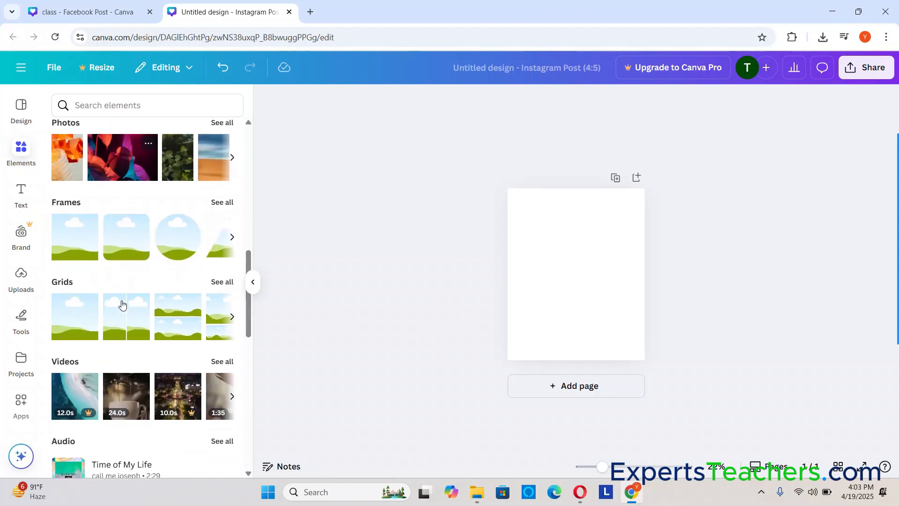
{"action": "left_click", "coordinate": [215, 272]}
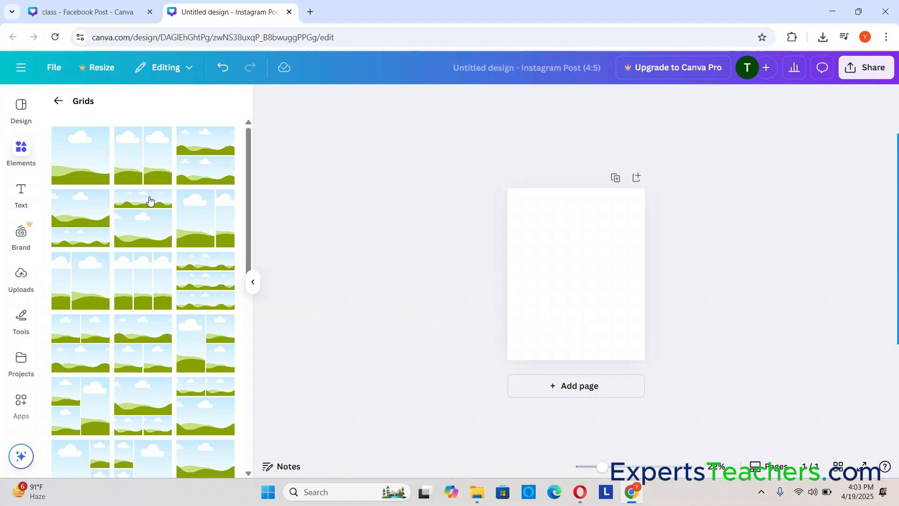
Try the grid of two equal rows and the grid of one narrow and one wide column, deleting each
{"action": "scroll", "coordinate": [189, 323], "scroll_direction": "down", "scroll_amount": 5}
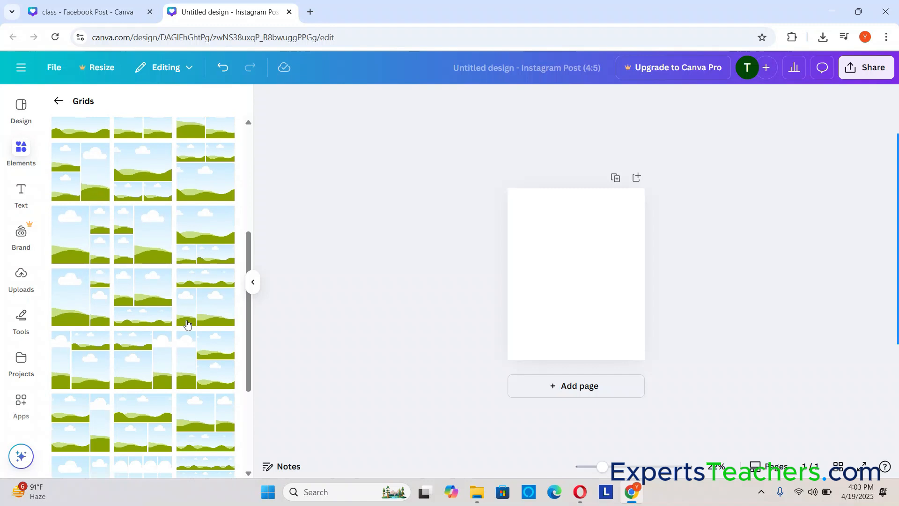
{"action": "scroll", "coordinate": [187, 324], "scroll_direction": "up", "scroll_amount": 5}
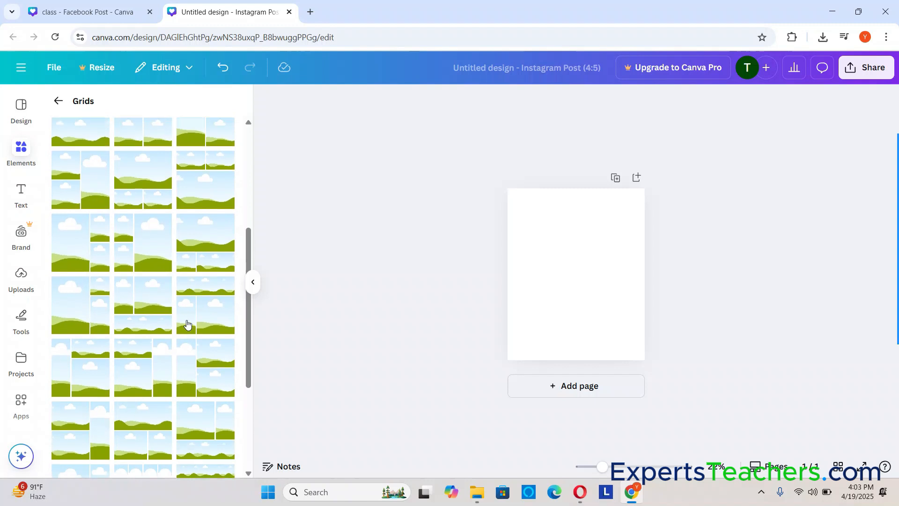
{"action": "scroll", "coordinate": [187, 323], "scroll_direction": "up", "scroll_amount": 2}
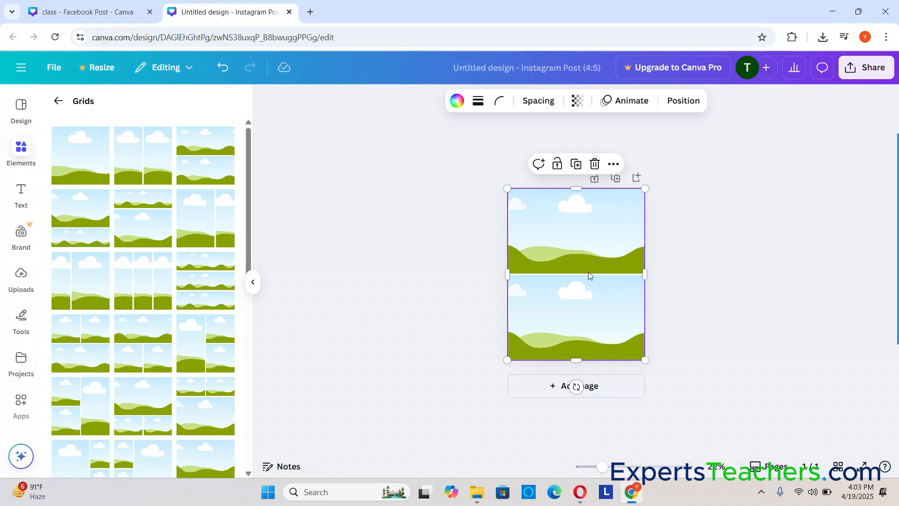
{"action": "key", "text": "Delete"}
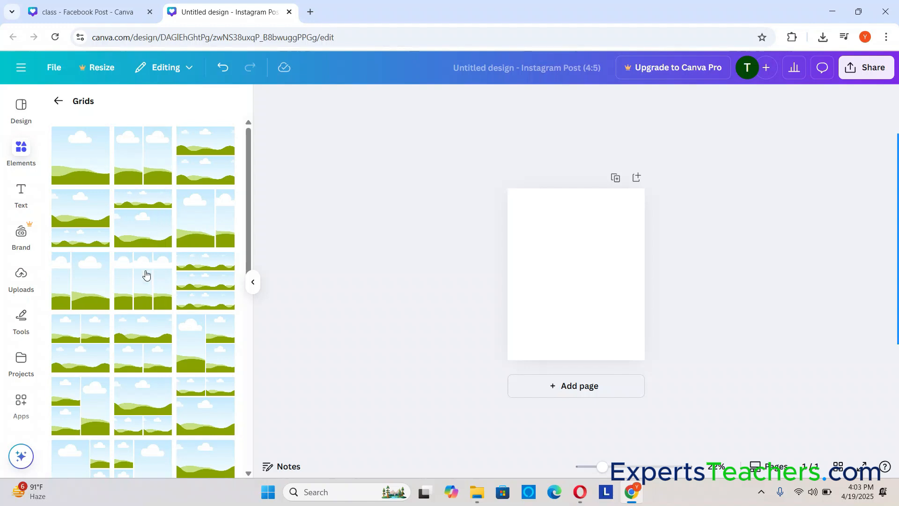
{"action": "left_click", "coordinate": [87, 289]}
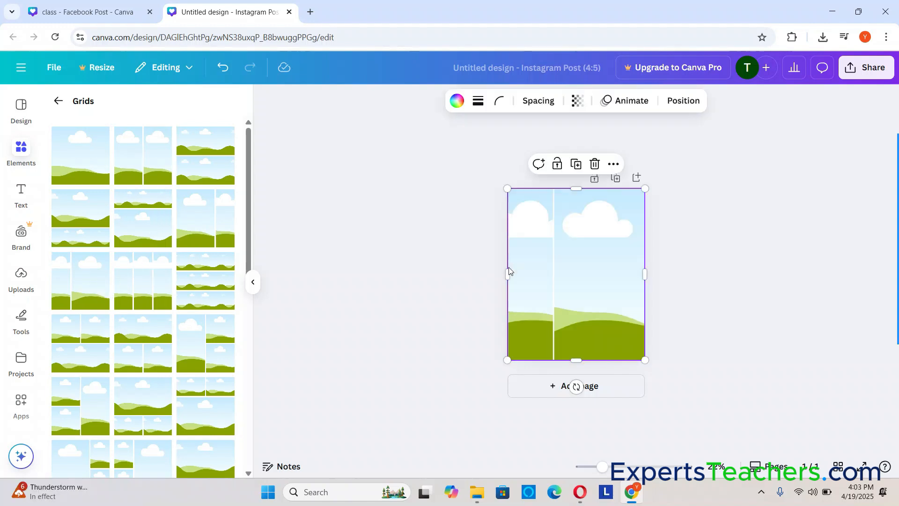
{"action": "key", "text": "Delete"}
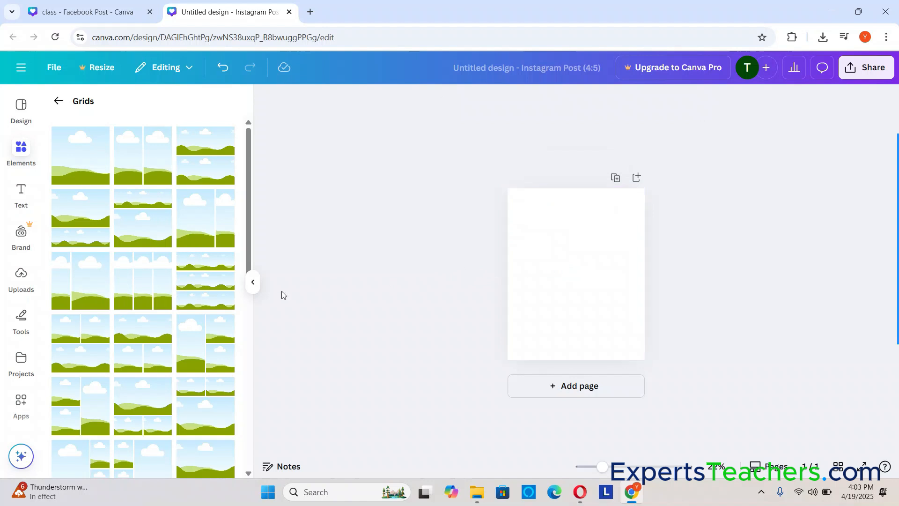
Add the grid with one wide cell above two smaller cells and shrink it to about nine tenths of the page width, inside the page
{"action": "left_click", "coordinate": [143, 337]}
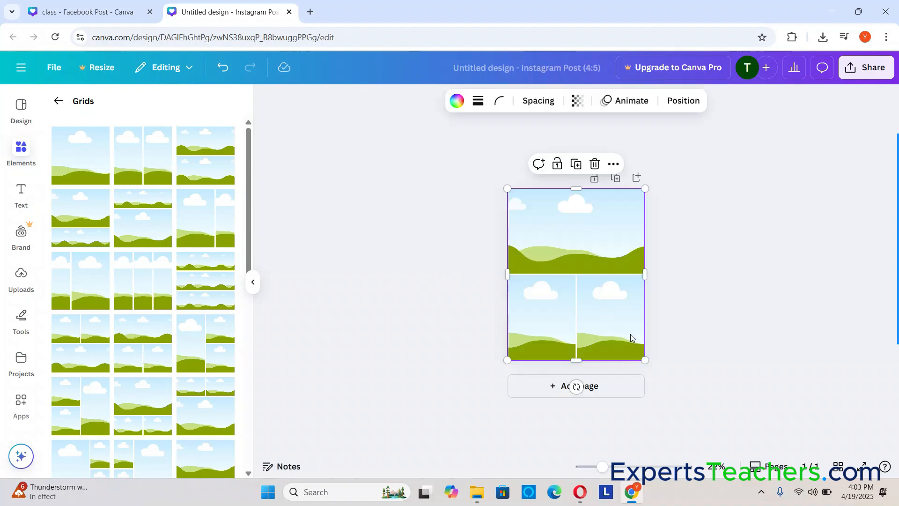
{"action": "left_click", "coordinate": [617, 466]}
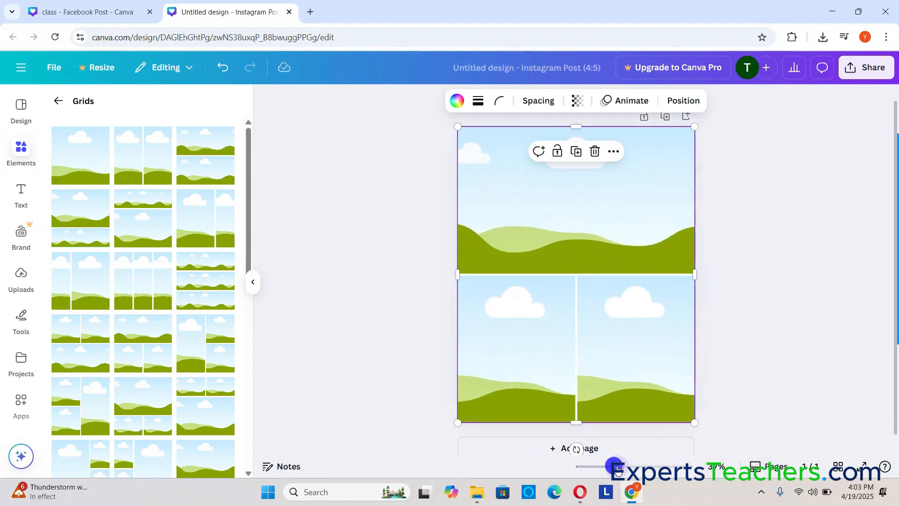
{"action": "left_click", "coordinate": [802, 250]}
{"action": "left_click", "coordinate": [569, 206]}
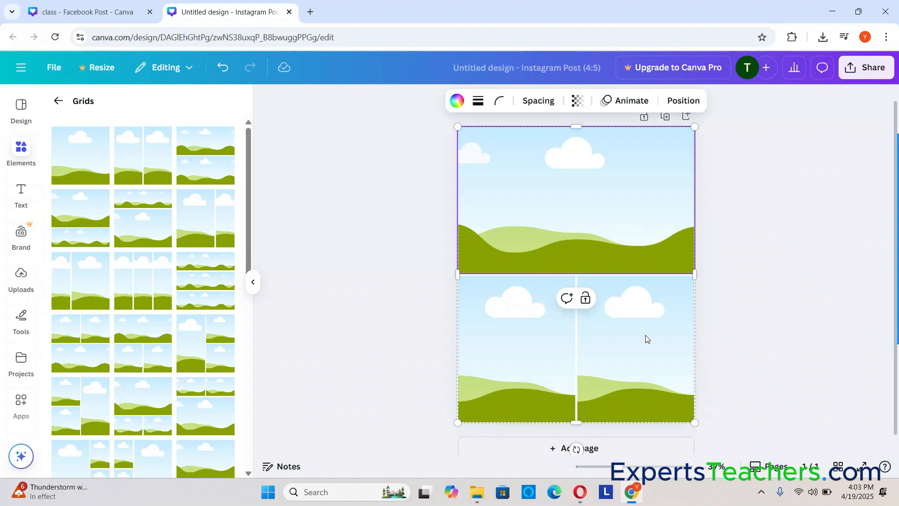
{"action": "left_click_drag", "start_coordinate": [696, 425], "coordinate": [668, 369]}
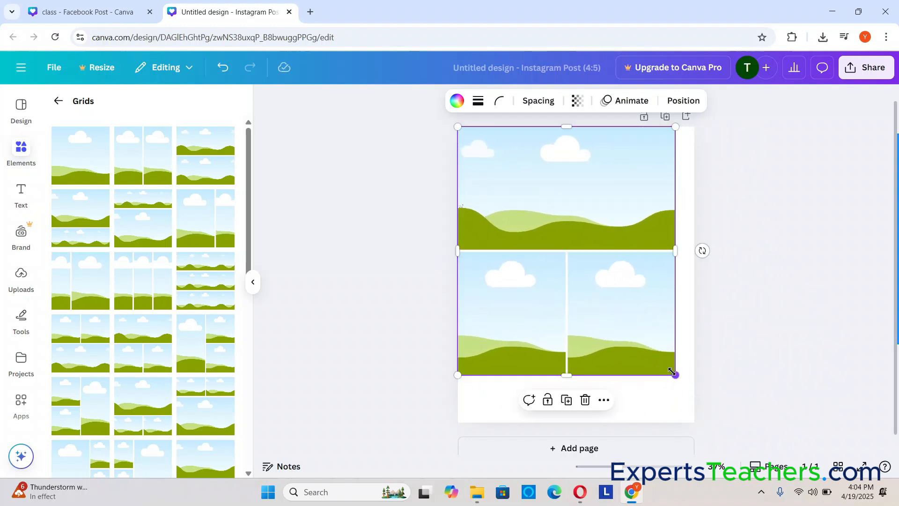
{"action": "left_click_drag", "start_coordinate": [594, 202], "coordinate": [604, 236]}
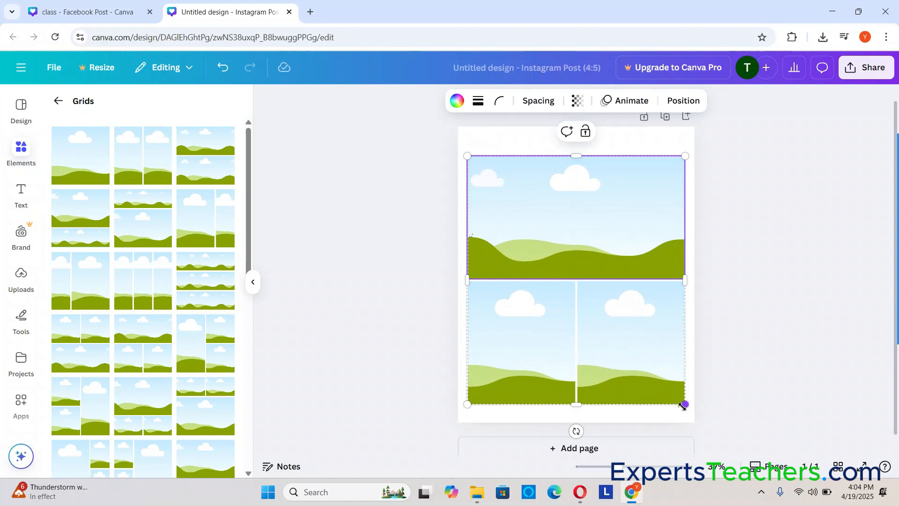
{"action": "left_click_drag", "start_coordinate": [683, 404], "coordinate": [674, 371]}
{"action": "left_click", "coordinate": [802, 255]}
Widen the spacing between the three cells of the grid
{"action": "left_click", "coordinate": [550, 220]}
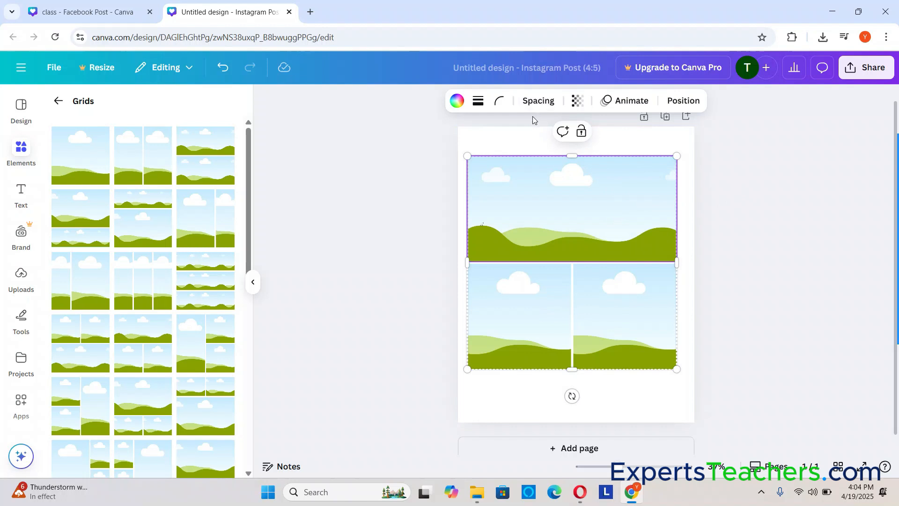
{"action": "left_click", "coordinate": [534, 102]}
{"action": "left_click_drag", "start_coordinate": [491, 152], "coordinate": [513, 153]}
{"action": "left_click", "coordinate": [753, 251]}
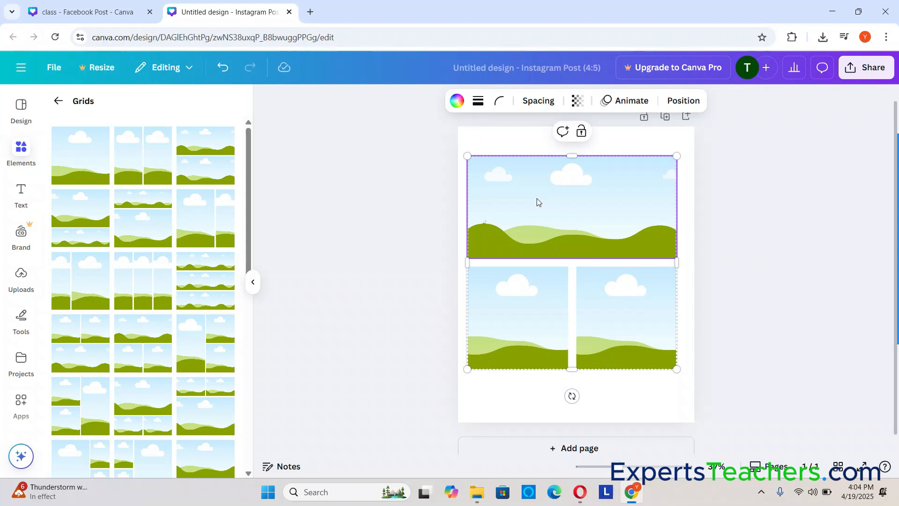
Fill the grid with uploaded photos: the person on grass in the wide cell, the violinist lower left and the red-sweater portrait lower right
{"action": "left_click", "coordinate": [21, 276]}
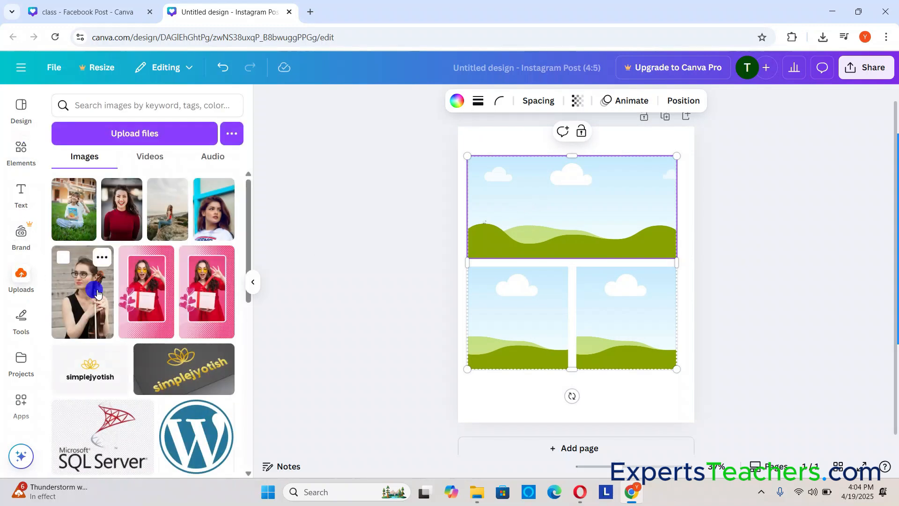
{"action": "left_click_drag", "start_coordinate": [97, 294], "coordinate": [85, 281]}
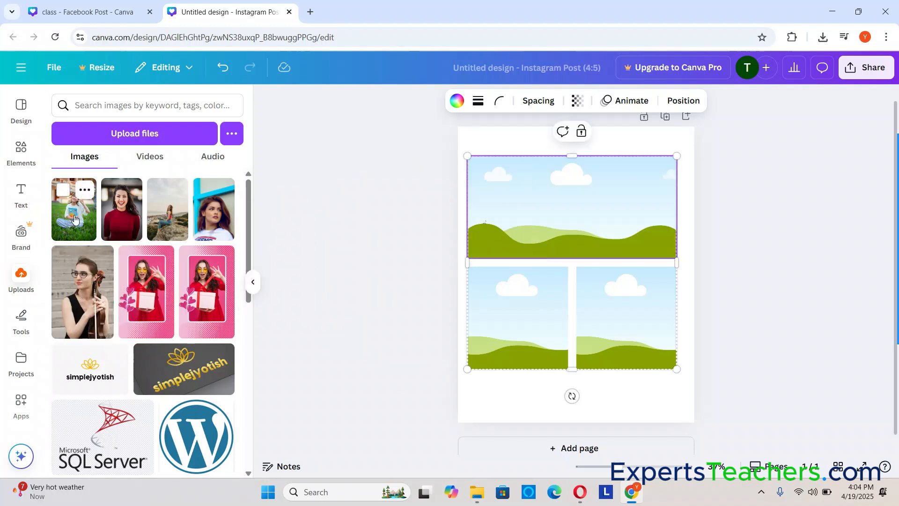
{"action": "mouse_move", "coordinate": [208, 220]}
{"action": "left_mouse_down"}
{"action": "mouse_move", "coordinate": [575, 206]}
{"action": "mouse_move", "coordinate": [199, 192]}
{"action": "mouse_move", "coordinate": [202, 206]}
{"action": "left_mouse_up"}
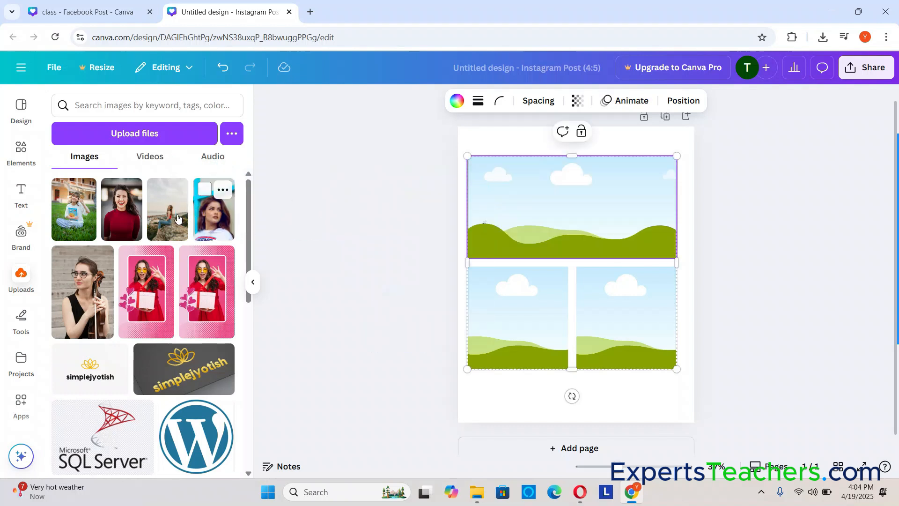
{"action": "left_click_drag", "start_coordinate": [122, 206], "coordinate": [181, 237]}
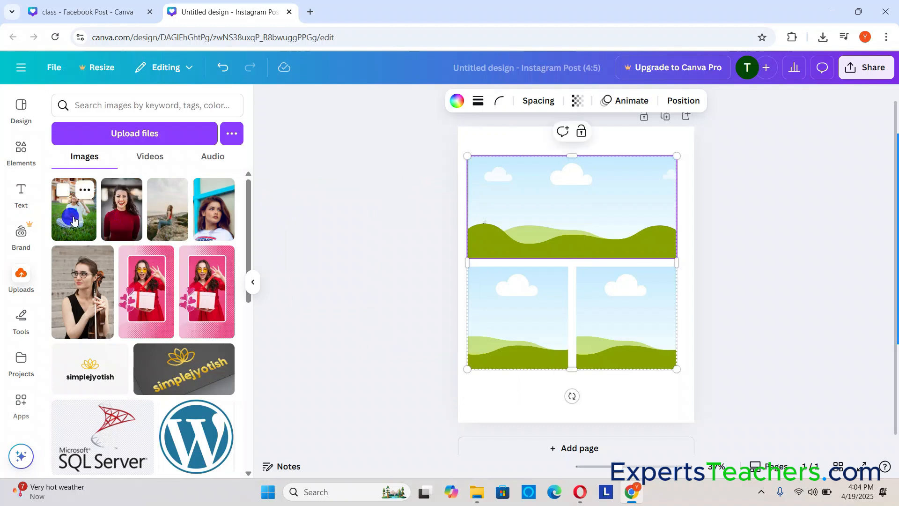
{"action": "left_click_drag", "start_coordinate": [70, 218], "coordinate": [534, 216]}
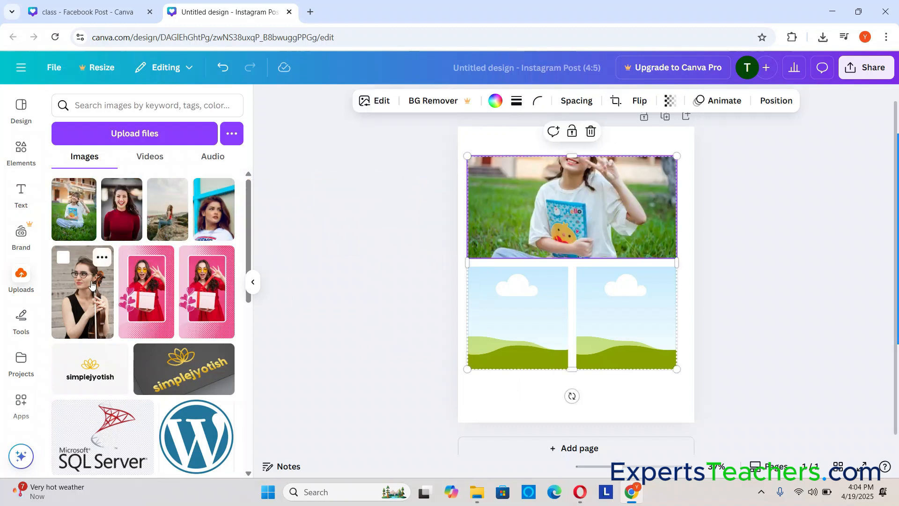
{"action": "left_click_drag", "start_coordinate": [91, 285], "coordinate": [488, 309]}
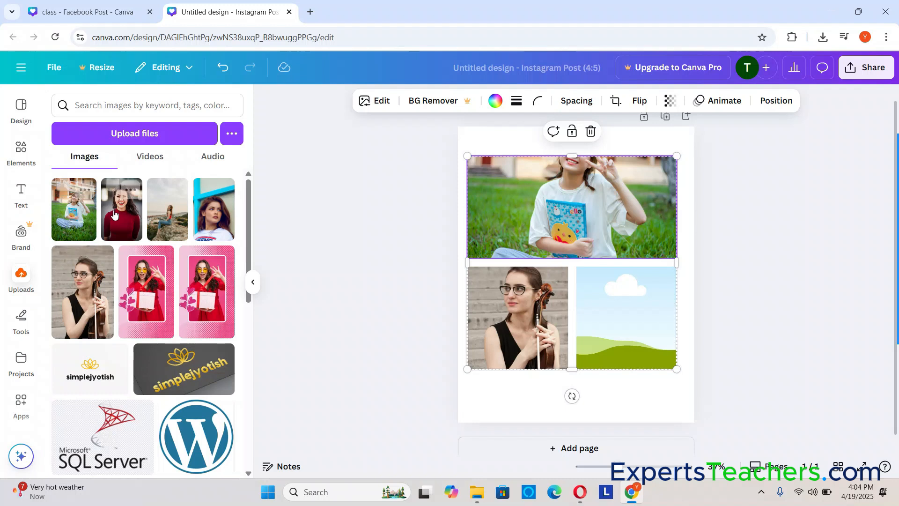
{"action": "left_click_drag", "start_coordinate": [118, 215], "coordinate": [599, 326]}
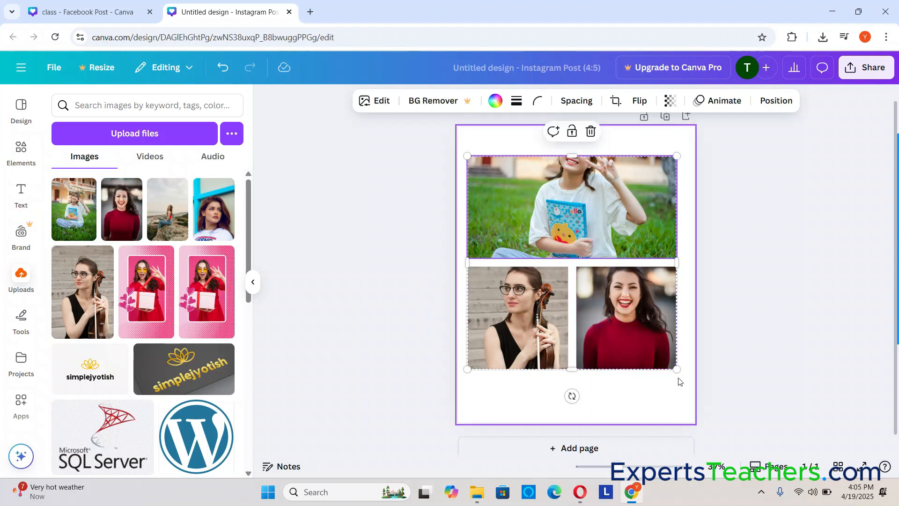
Enlarge the filled photo grid to almost the full page width and shift it so its top edge sits just below the page top
{"action": "scroll", "coordinate": [756, 372], "scroll_direction": "up", "scroll_amount": 1}
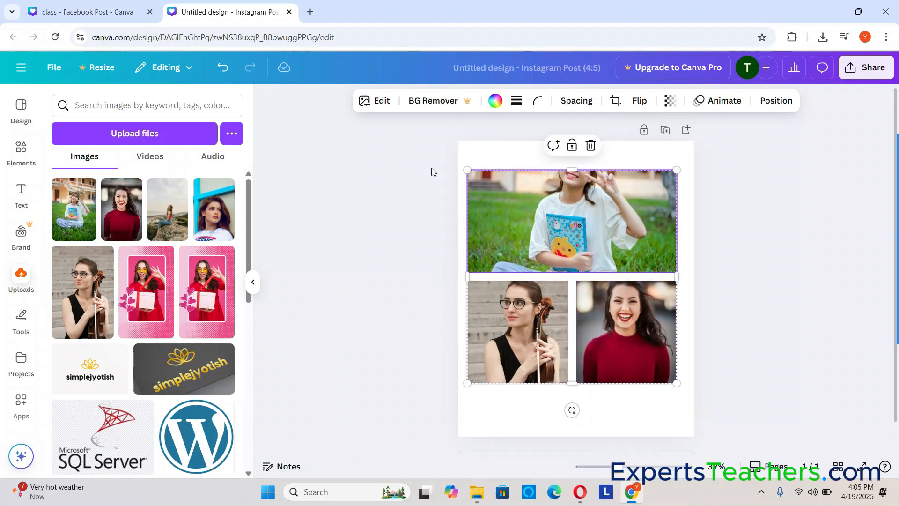
{"action": "left_click_drag", "start_coordinate": [474, 172], "coordinate": [458, 128]}
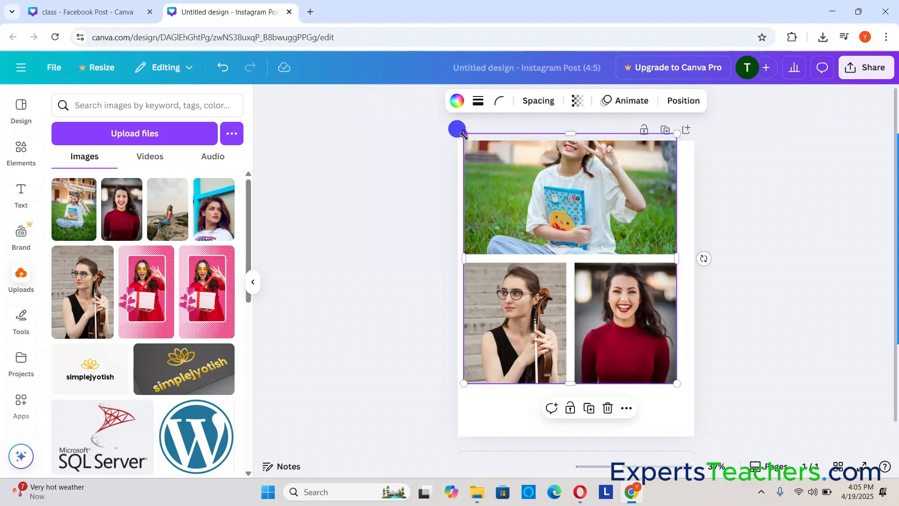
{"action": "left_click_drag", "start_coordinate": [677, 383], "coordinate": [691, 439]}
{"action": "left_click", "coordinate": [621, 209]}
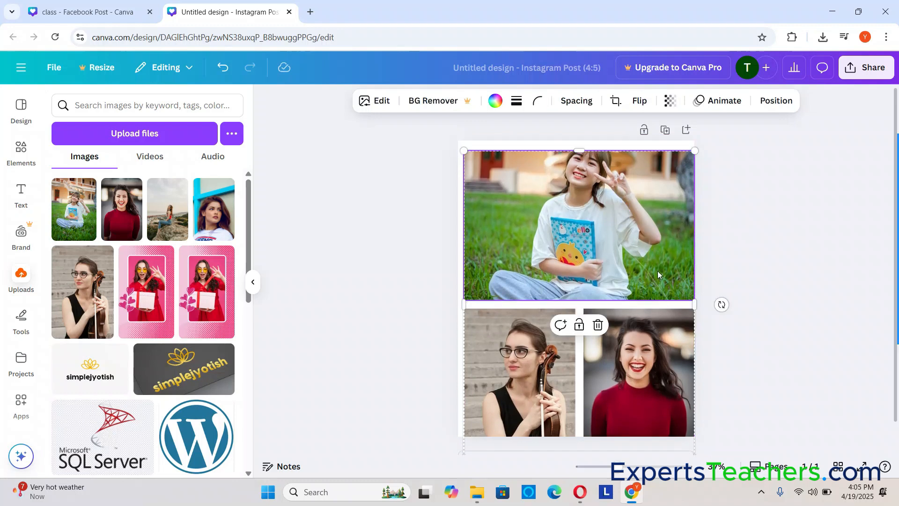
Resize and shift the photo grid so it spans nearly the full page width and reaches from the page's top edge to its bottom edge
{"action": "left_click_drag", "start_coordinate": [577, 155], "coordinate": [569, 135]}
{"action": "left_click", "coordinate": [607, 243]}
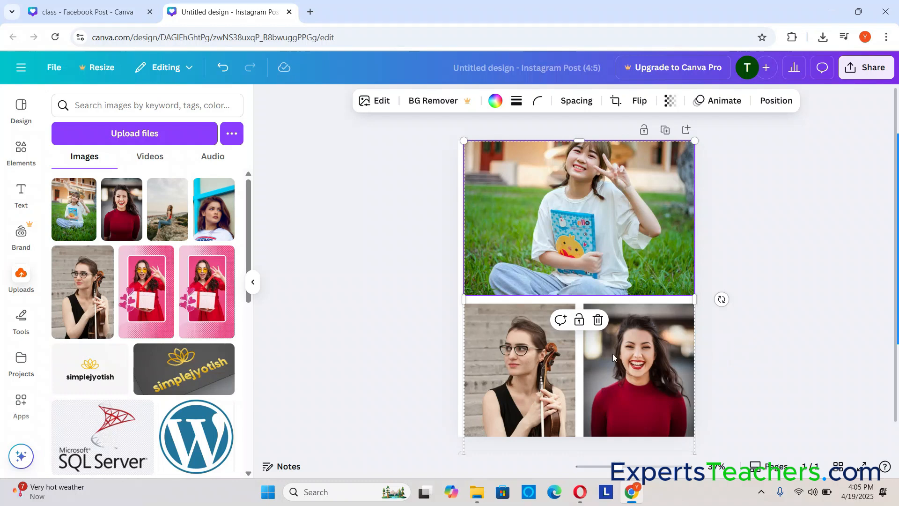
{"action": "mouse_move", "coordinate": [613, 357]}
{"action": "left_mouse_down"}
{"action": "mouse_move", "coordinate": [595, 351]}
{"action": "mouse_move", "coordinate": [614, 360]}
{"action": "left_mouse_up"}
{"action": "left_click", "coordinate": [817, 302]}
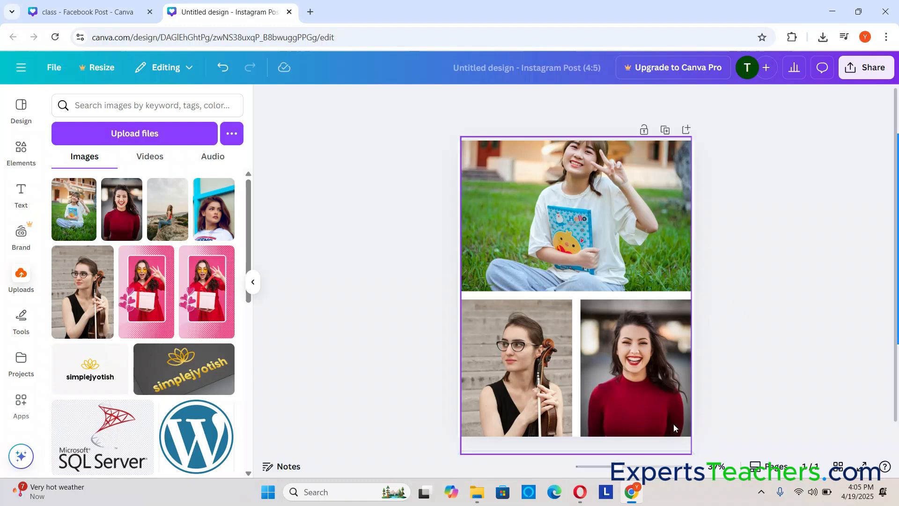
{"action": "left_click", "coordinate": [661, 410]}
{"action": "left_click_drag", "start_coordinate": [692, 455], "coordinate": [693, 435]}
Reposition the photo in the wide cell downward within its crop so the person's whole head is inside the cell
{"action": "left_click", "coordinate": [602, 223]}
{"action": "double_click", "coordinate": [603, 222]}
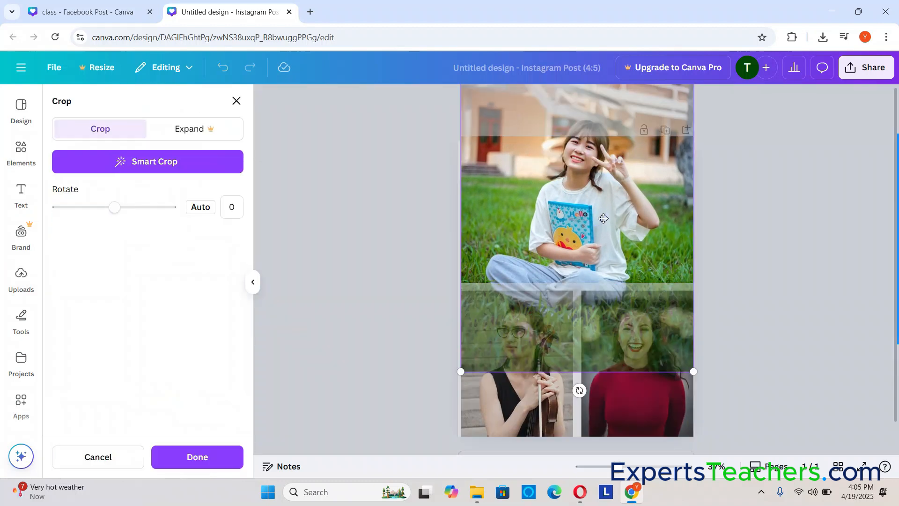
{"action": "left_click_drag", "start_coordinate": [603, 218], "coordinate": [609, 281]}
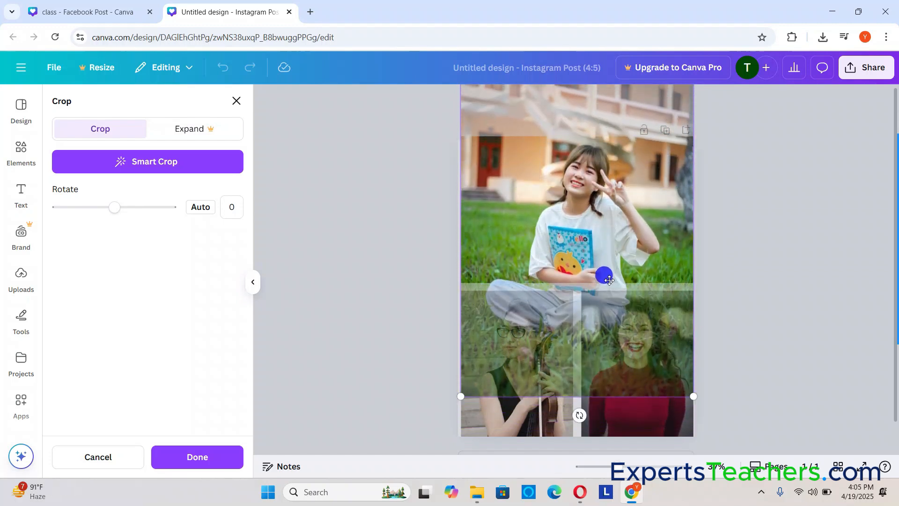
{"action": "left_click", "coordinate": [835, 243]}
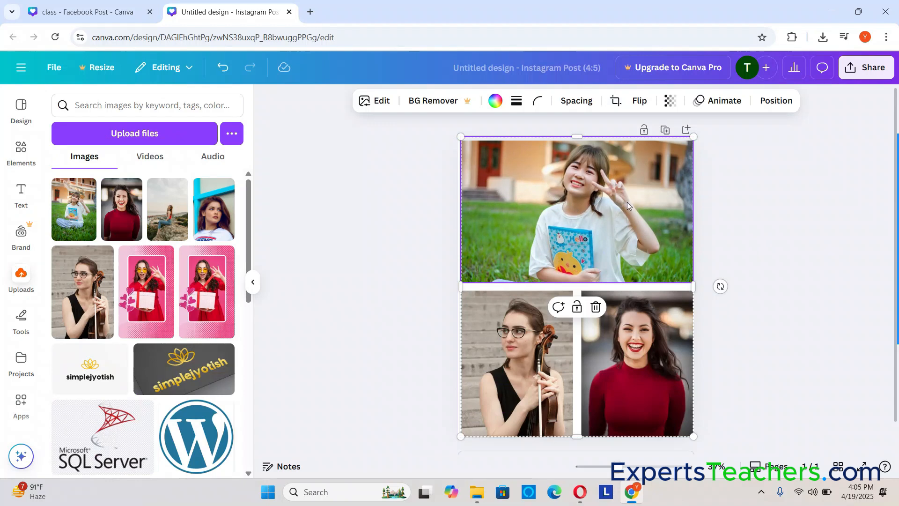
{"action": "left_click", "coordinate": [772, 200]}
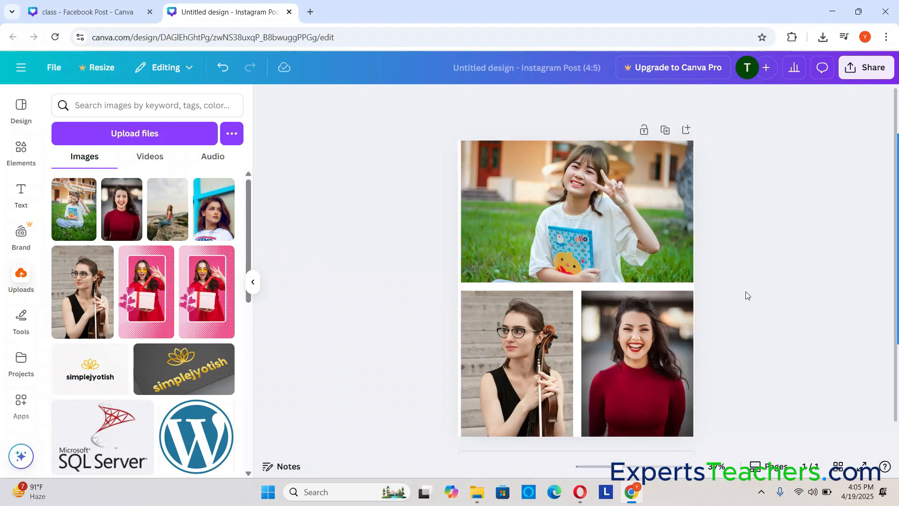
{"action": "mouse_move", "coordinate": [897, 335]}
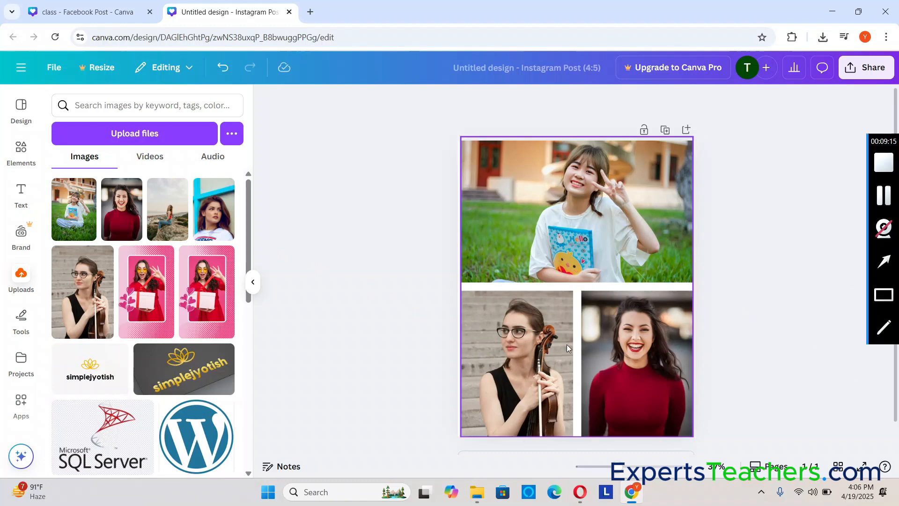